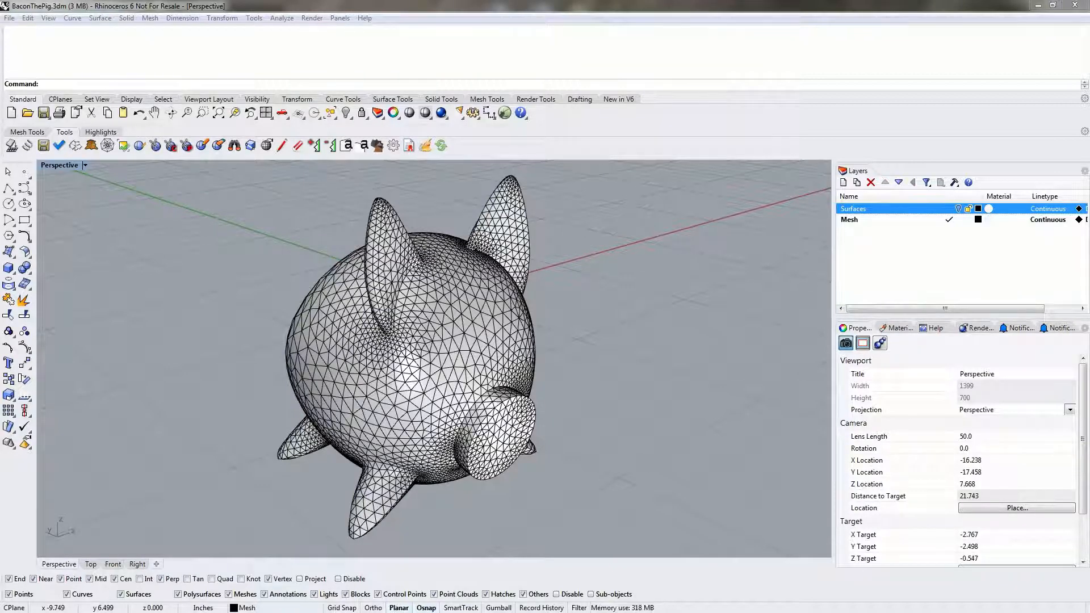
Flatten the pig mesh's four body panels with ExactFlat.
right_click_drag(550, 328, 676, 339)
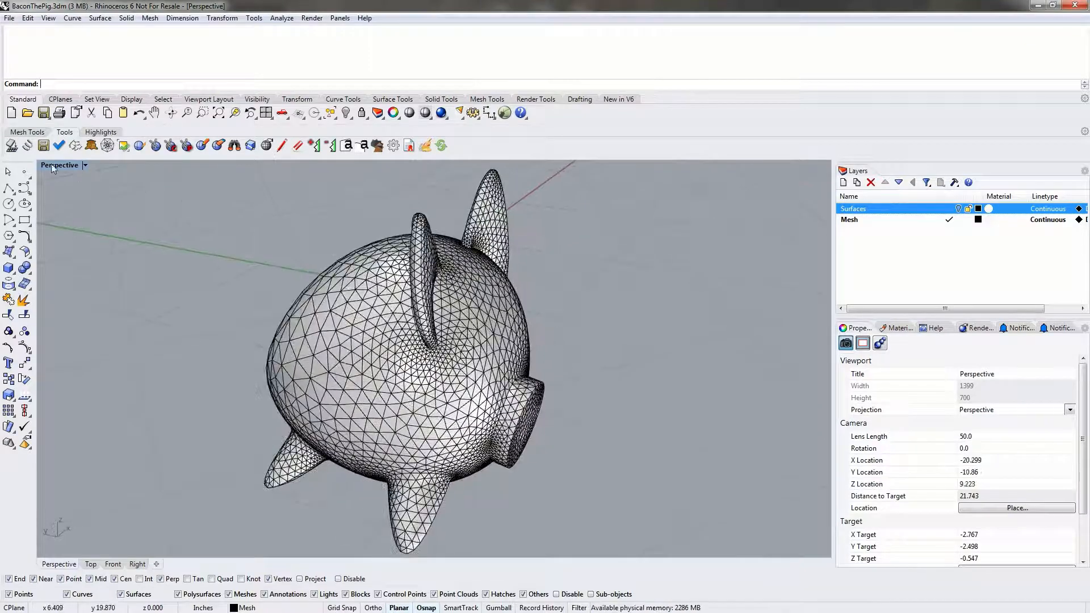
left_click(11, 146)
left_click(364, 354)
right_click_drag(364, 353, 442, 285)
left_click(442, 287)
right_click_drag(584, 411, 512, 424)
left_click(513, 426)
right_click_drag(419, 443, 520, 376)
left_click(432, 358)
right_click_drag(424, 320, 491, 341)
key("Return")
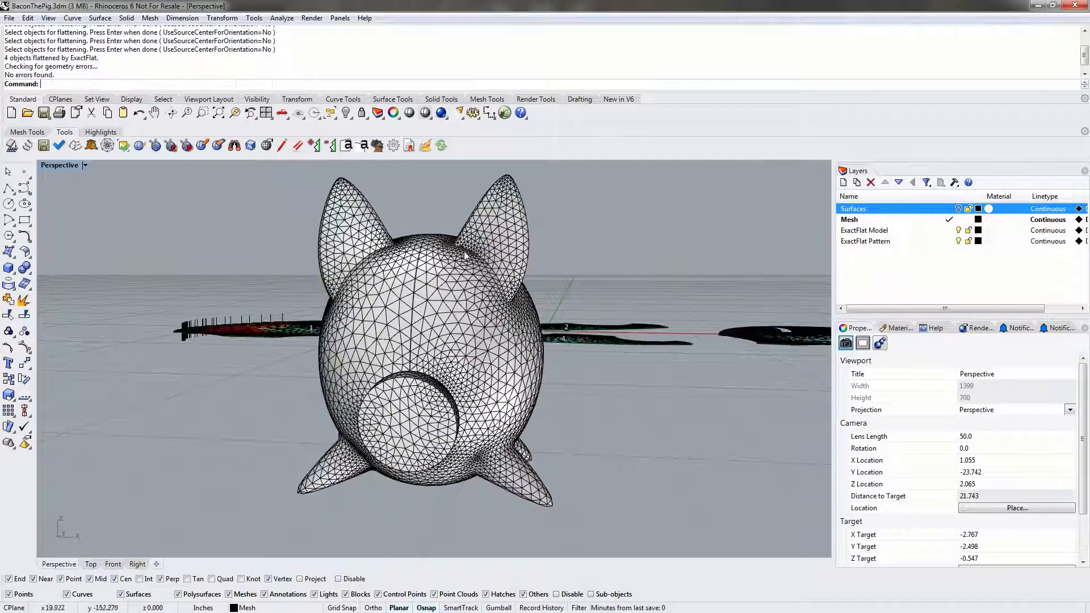
Make ExactFlat Pattern the current layer and hide the Mesh and ExactFlat Model layers.
right_click_drag(532, 237, 482, 284)
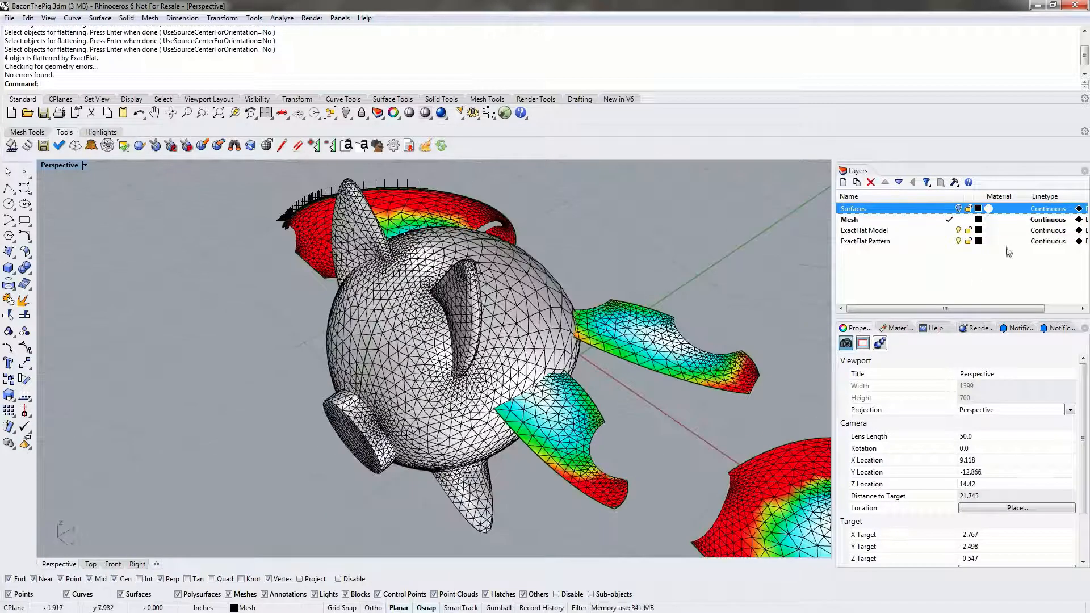
left_click(948, 243)
left_click(959, 219)
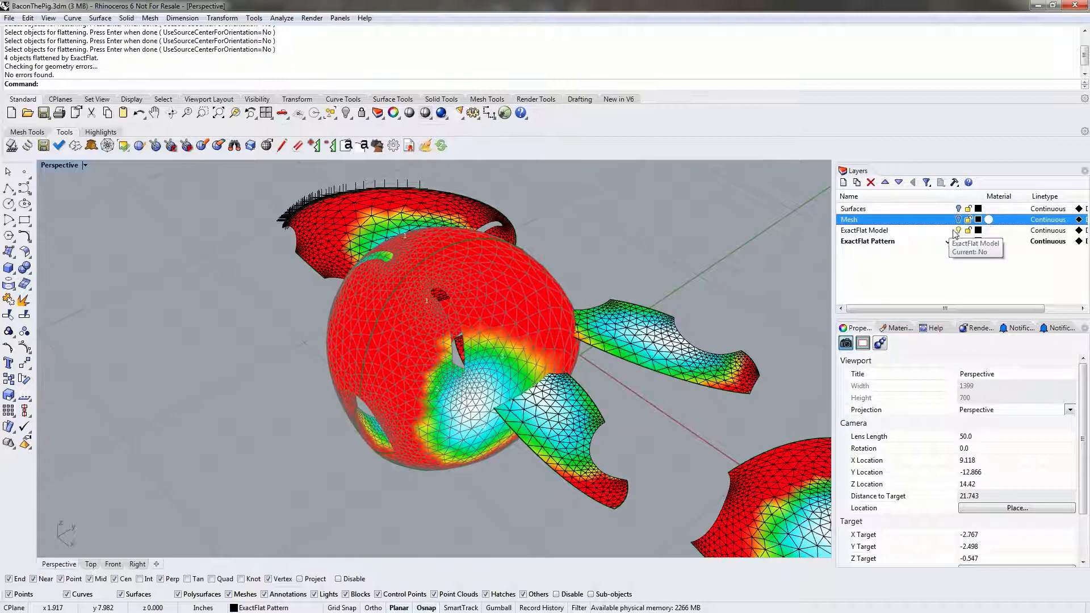
left_click(959, 230)
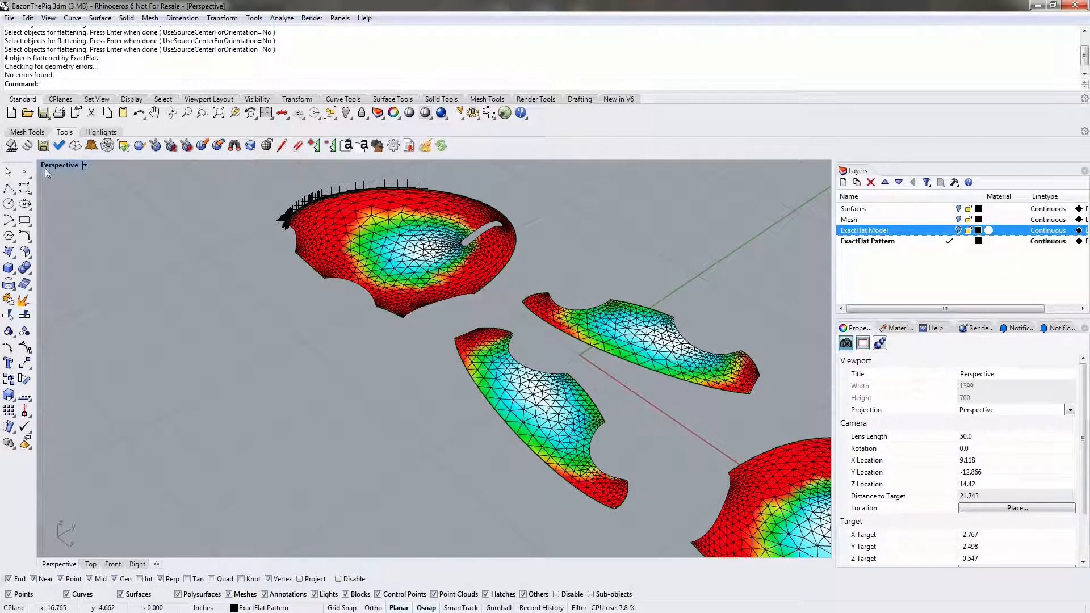
Maximize the Top viewport and set its display mode to Shaded.
double_click(60, 166)
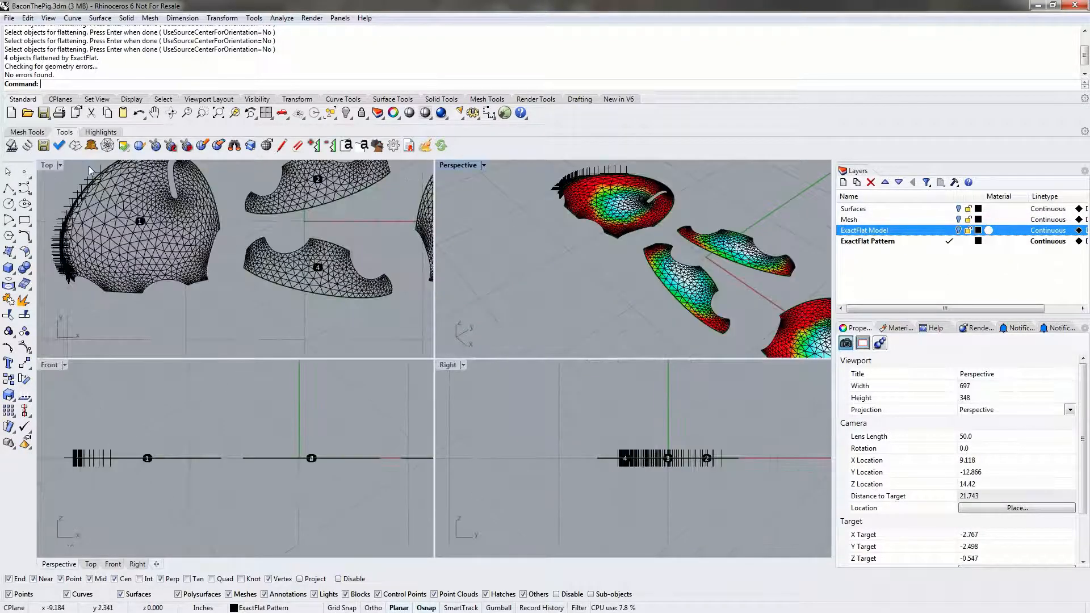
double_click(49, 167)
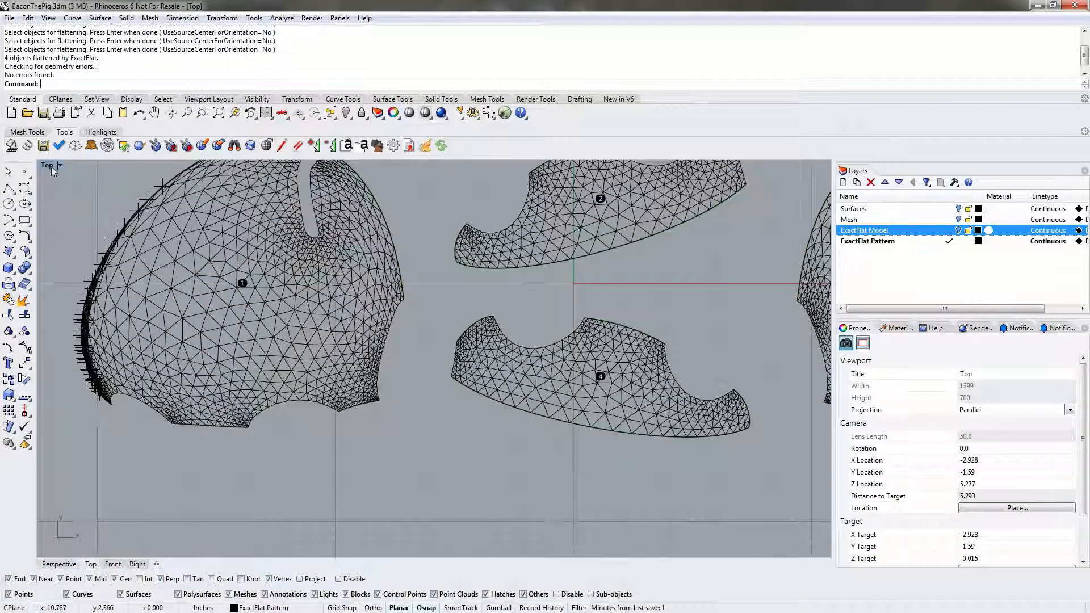
left_click(50, 166)
left_click(76, 206)
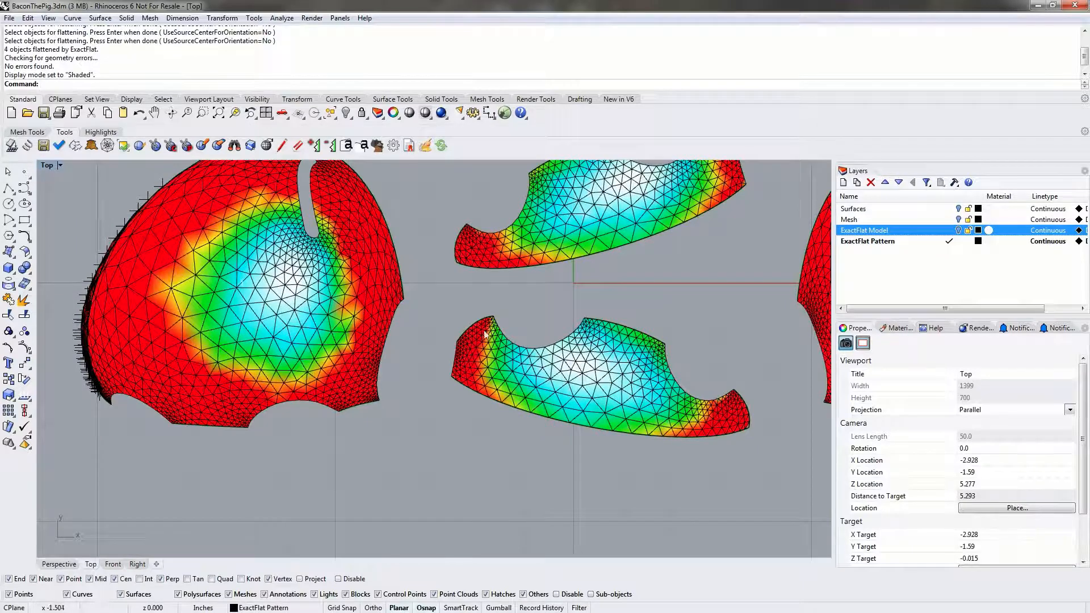
Examine the flattened pattern pieces, especially the strain colours and overlapping triangles along the outer edge of the large leftmost piece.
scroll(486, 335, "down", 5)
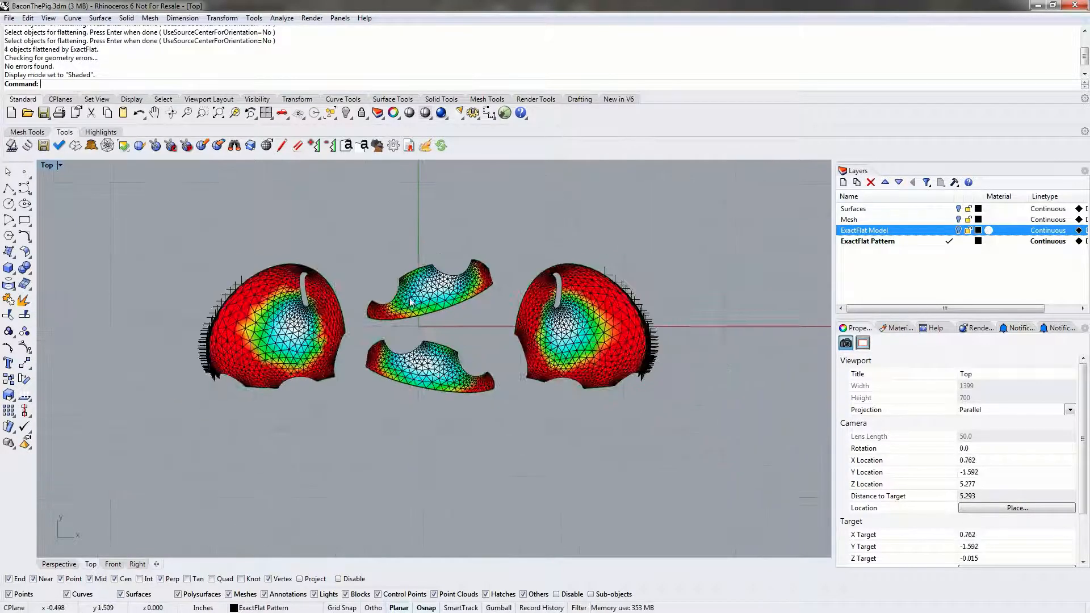
right_click_drag(407, 283, 405, 306)
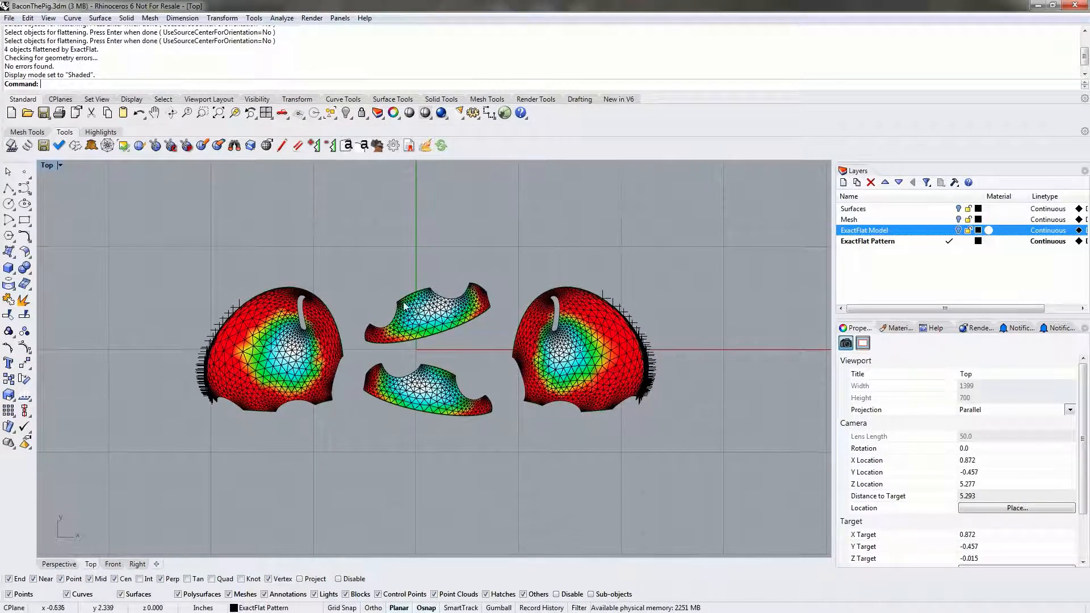
scroll(398, 321, "up", 3)
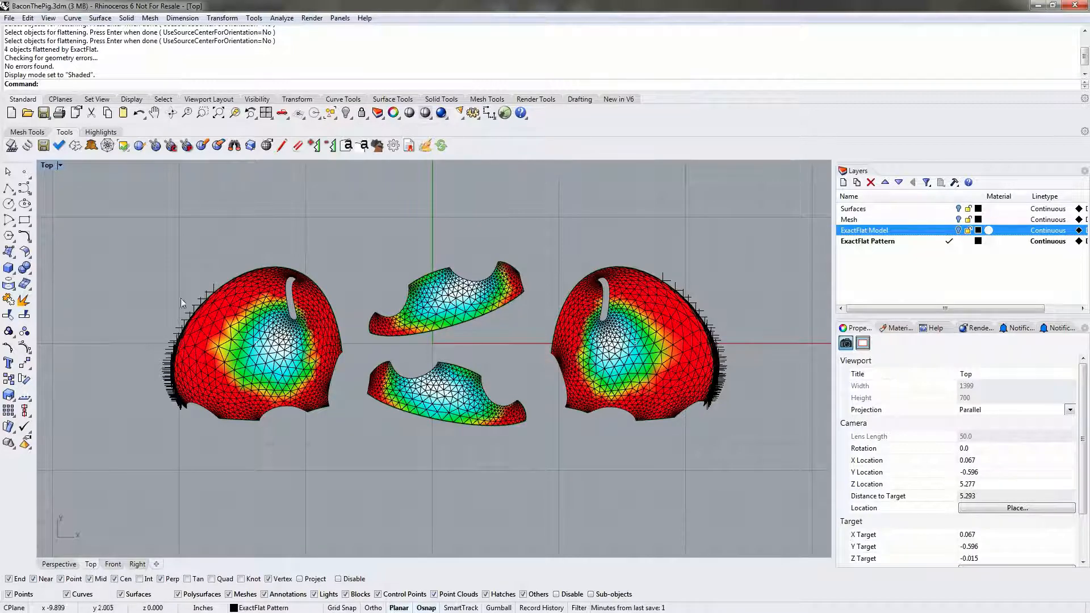
scroll(181, 407, "up", 10)
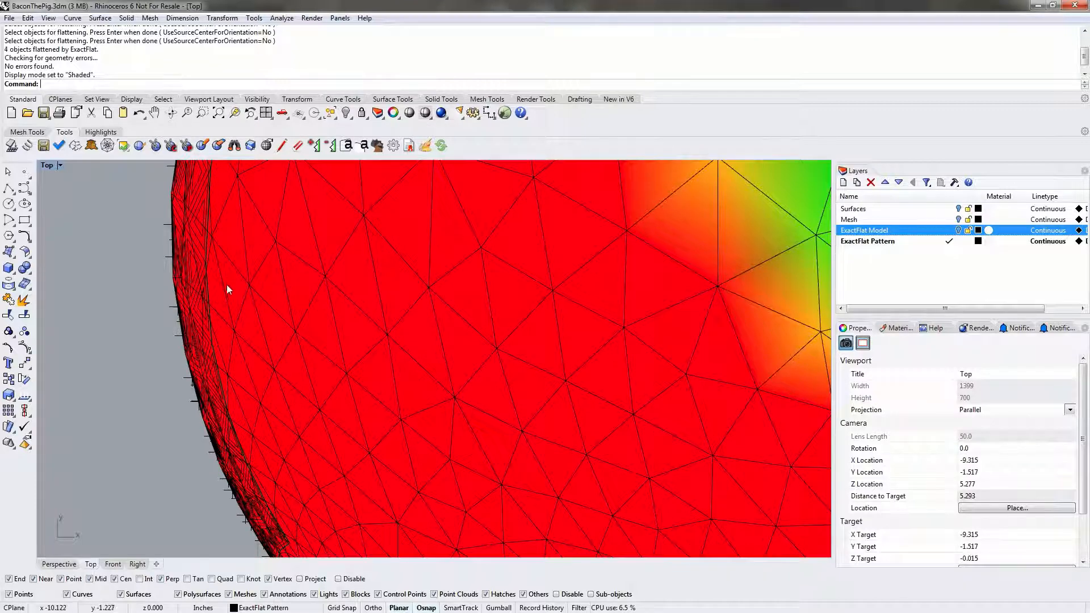
scroll(200, 294, "down", 8)
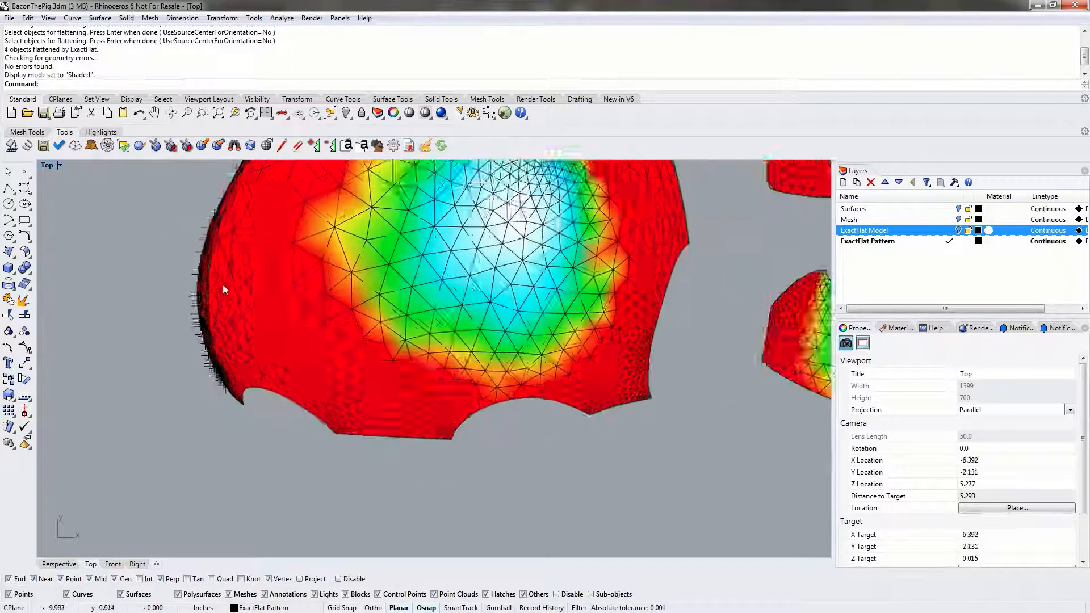
scroll(232, 254, "down", 4)
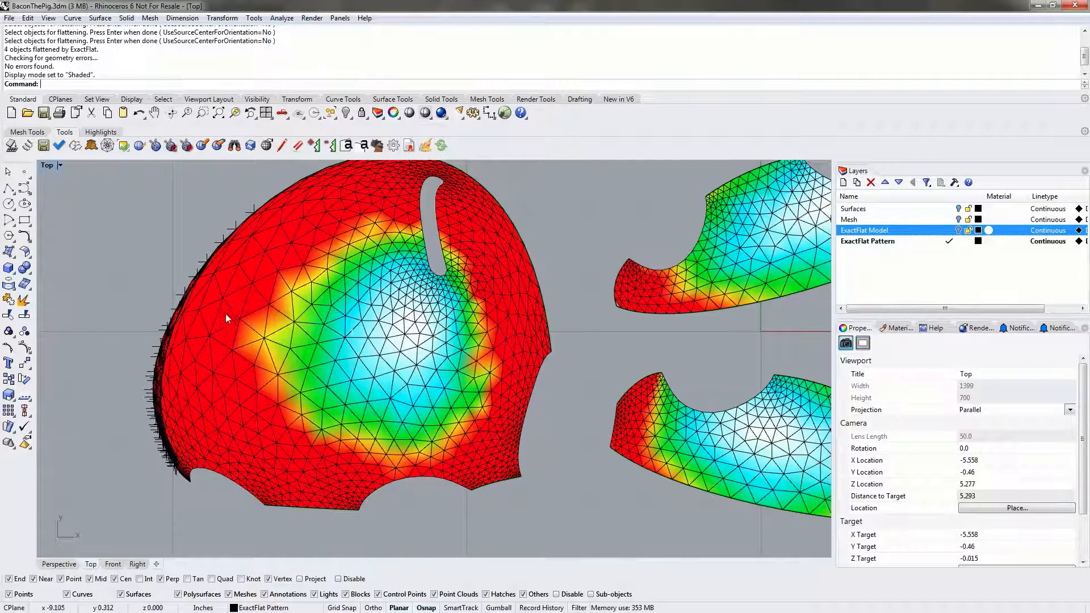
mouse_move(226, 314)
right_mouse_down()
mouse_move(207, 341)
mouse_move(224, 331)
right_mouse_up()
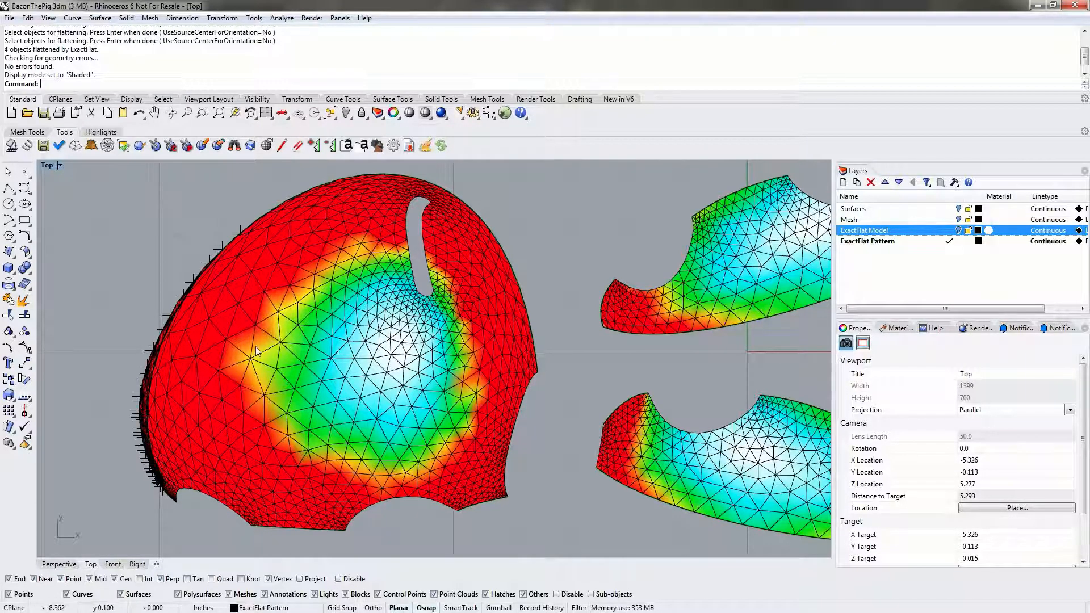
scroll(340, 323, "down", 8)
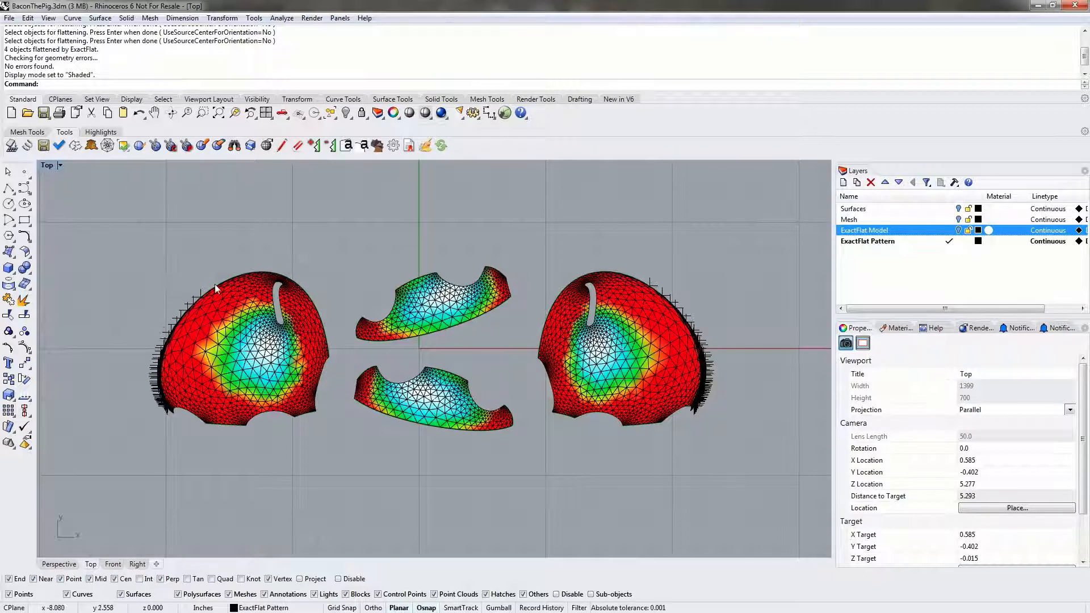
mouse_move(220, 290)
right_mouse_down()
mouse_move(211, 320)
mouse_move(210, 298)
right_mouse_up()
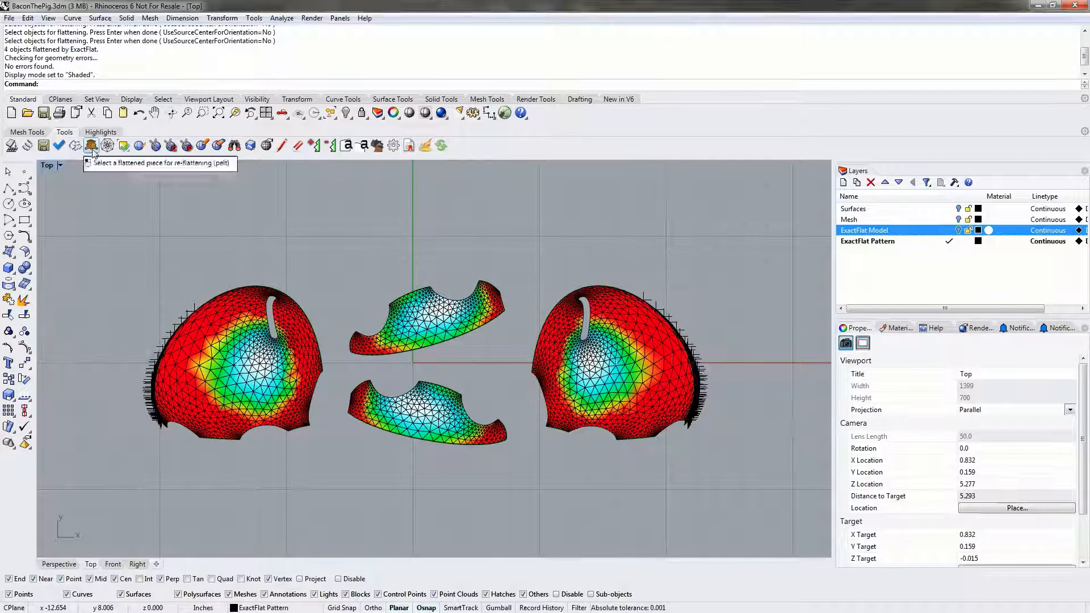
Re-flatten the large leftmost pattern piece with the fracture method, and again with the pelt method.
left_click(75, 146)
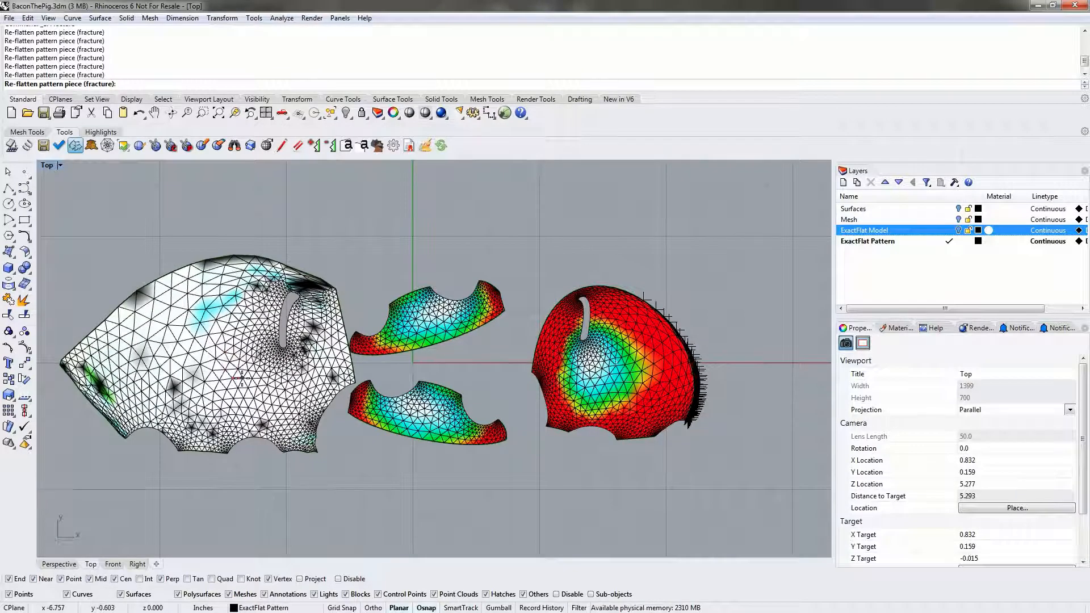
key("Escape")
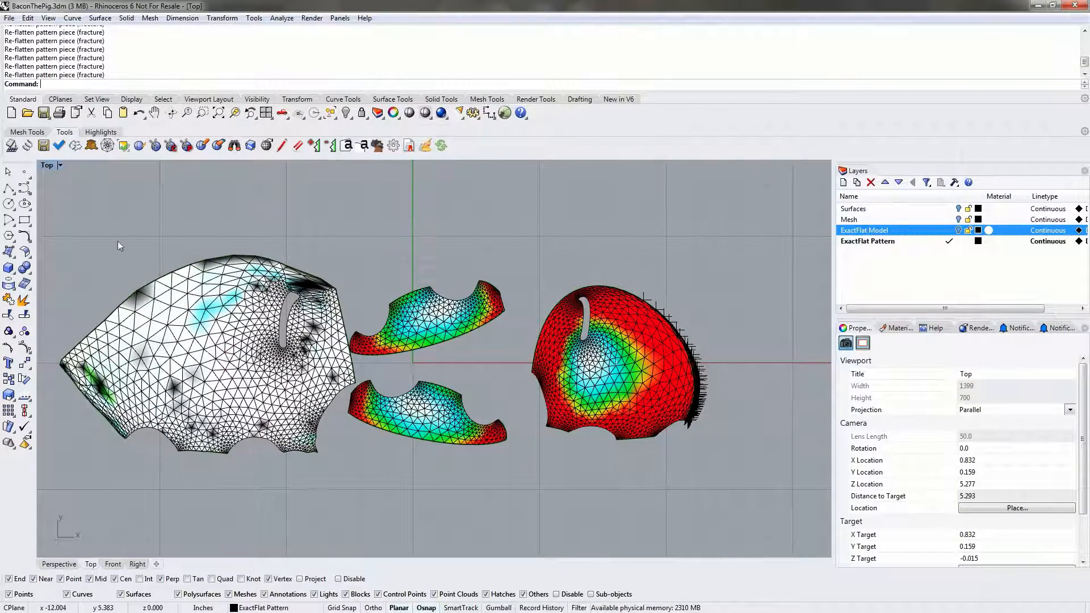
left_click(90, 145)
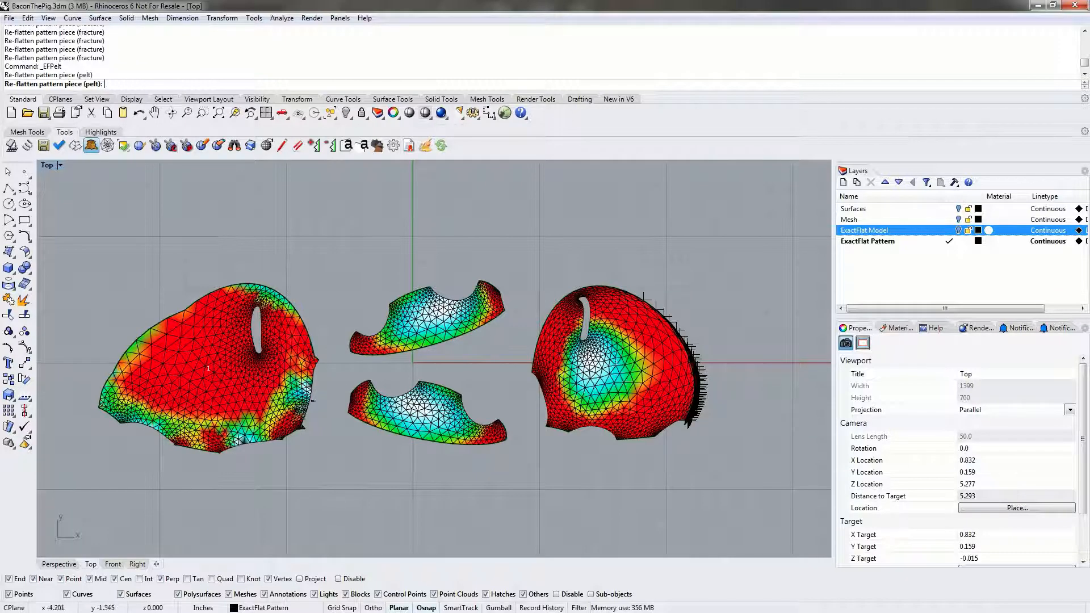
left_click(148, 353)
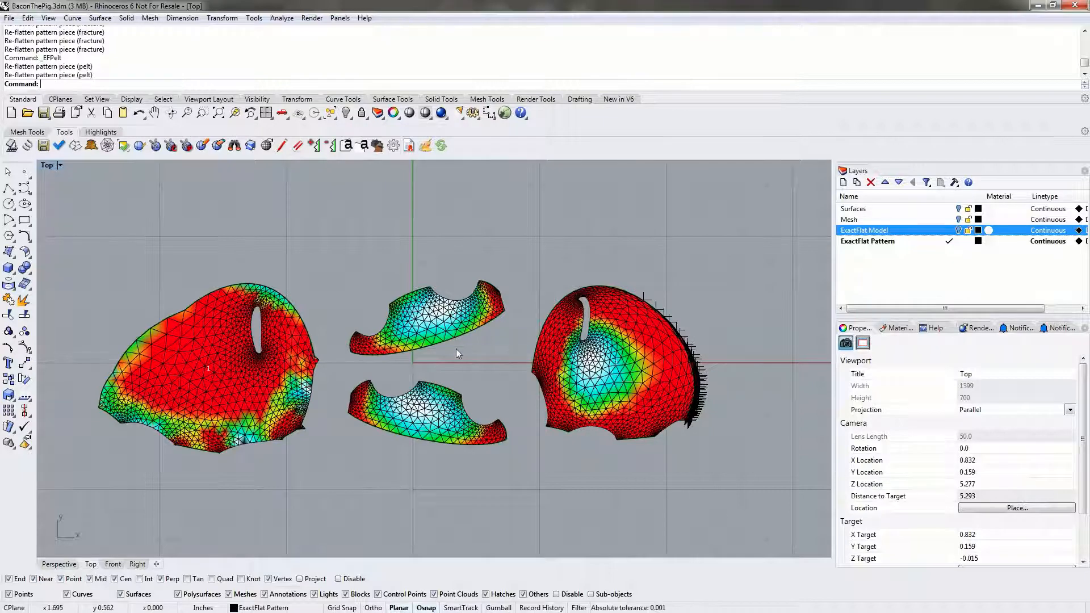
Try to correct the flipped triangles on the large rightmost pattern piece with two passes of the unflip tool.
left_click(123, 146)
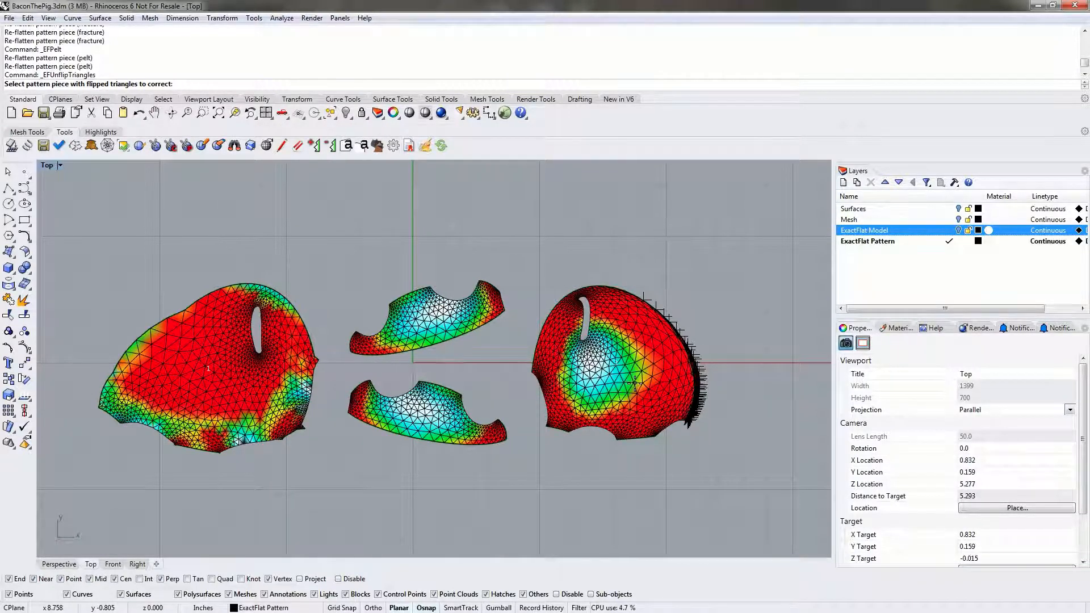
left_click(637, 362)
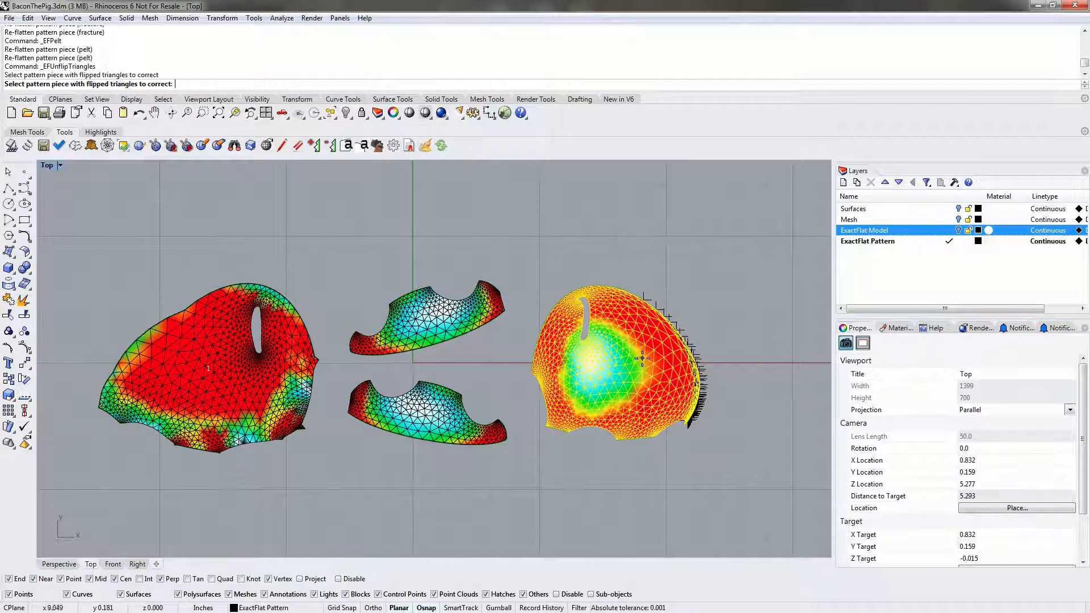
left_click(675, 377)
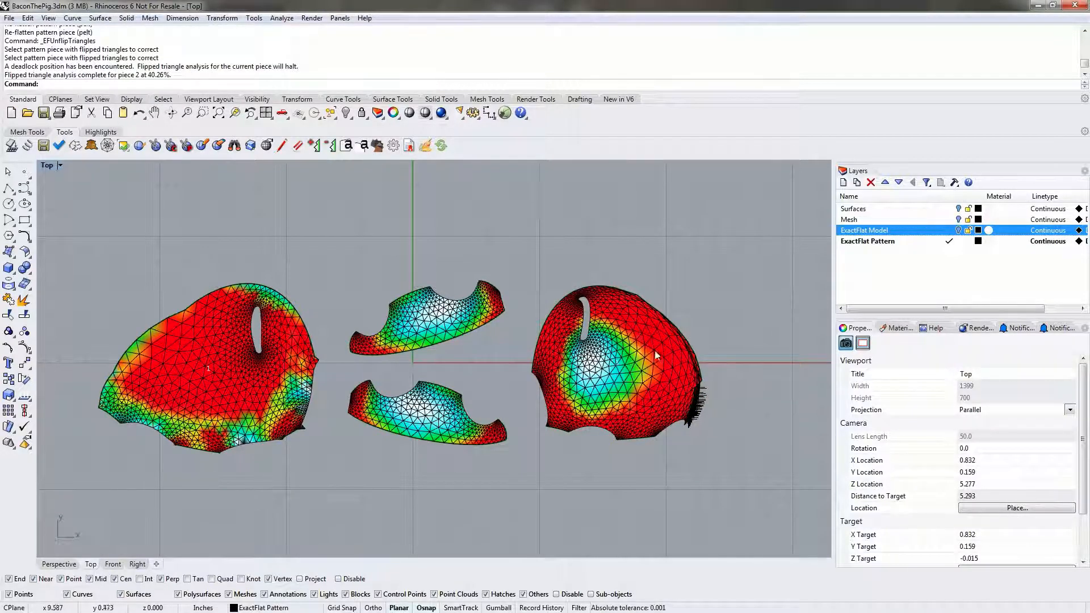
left_click(123, 147)
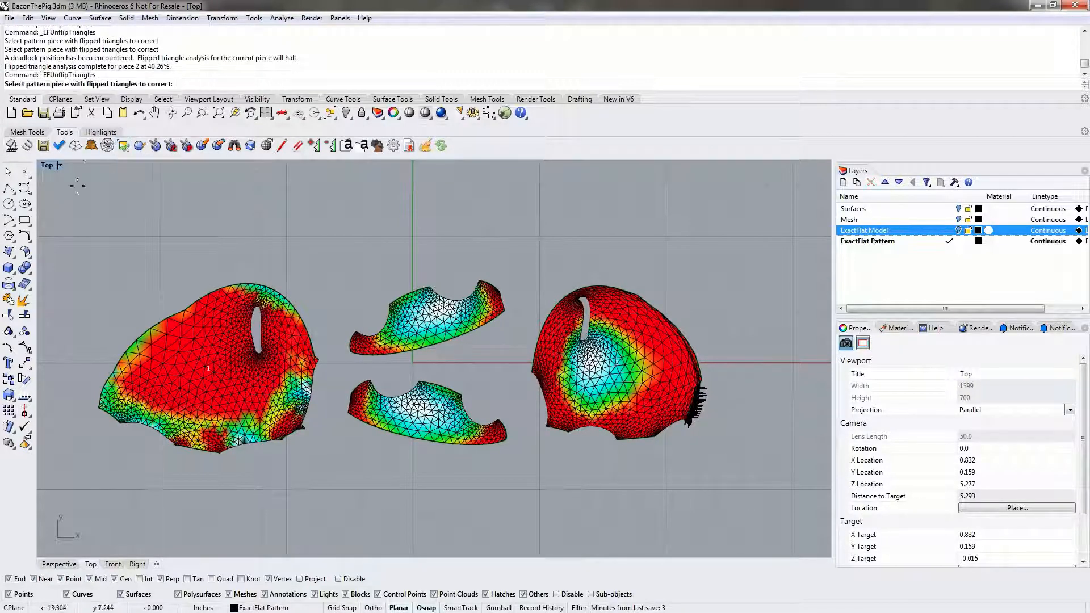
left_click(713, 398)
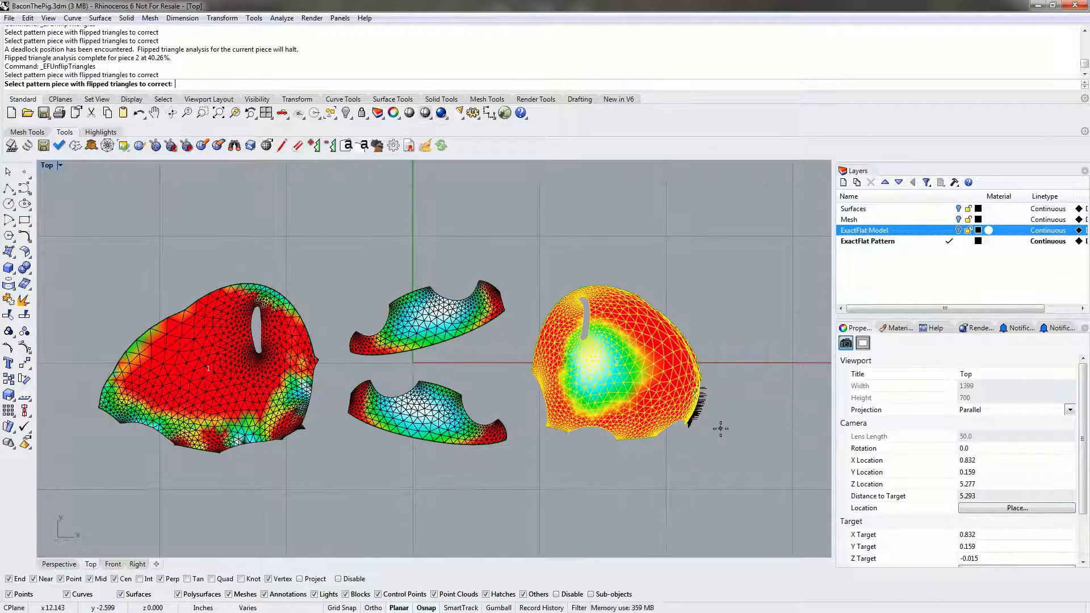
left_click(685, 417)
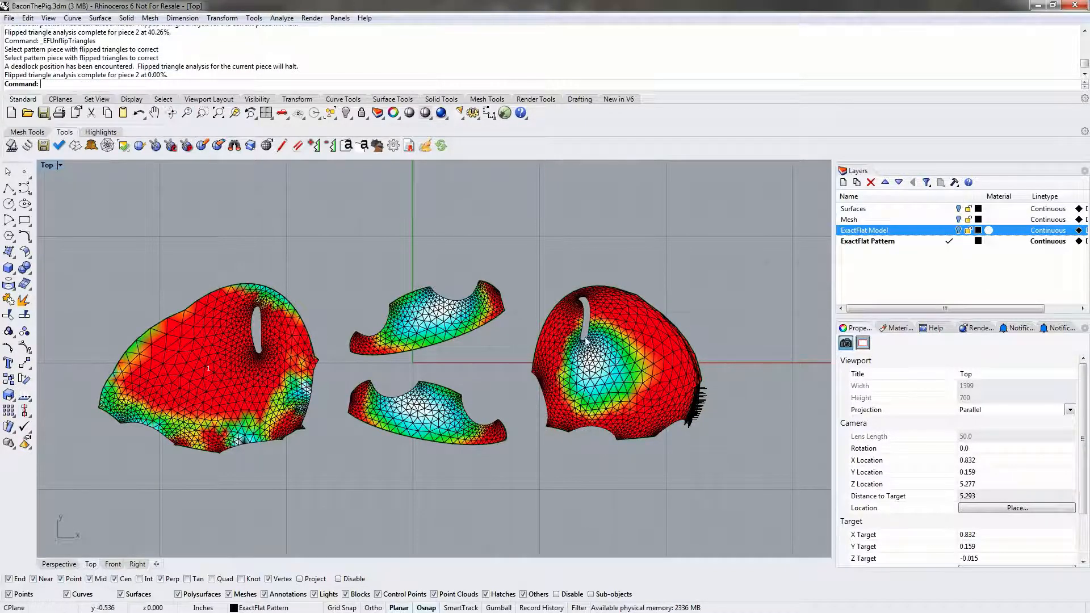
Re-flatten the large rightmost pattern piece with the pelt method and move it slightly up and away from the two smaller pieces.
scroll(707, 414, "up", 8)
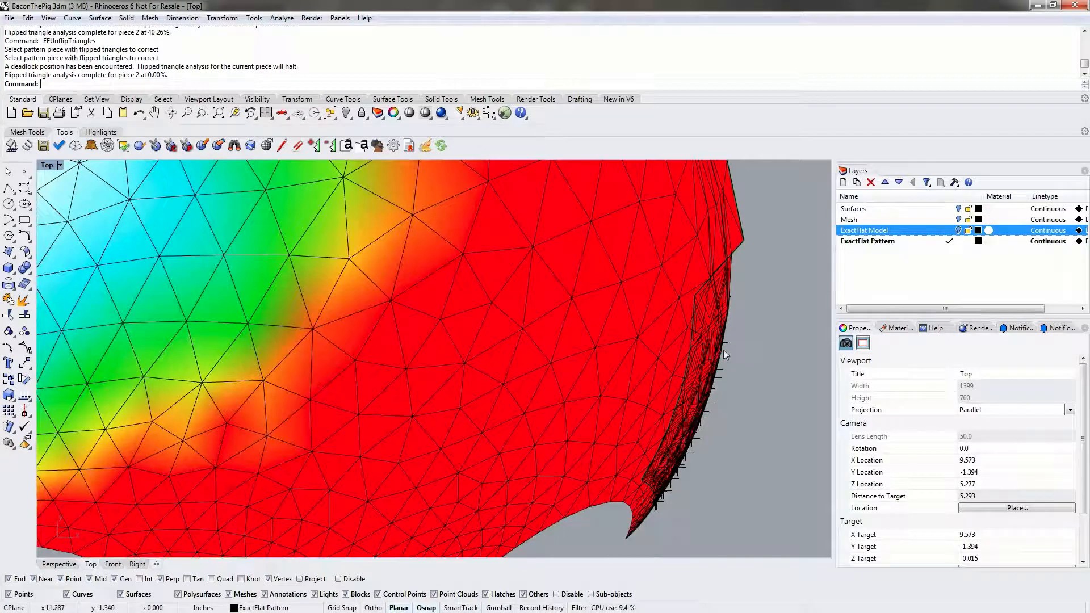
scroll(742, 347, "down", 8)
right_click_drag(720, 343, 540, 381)
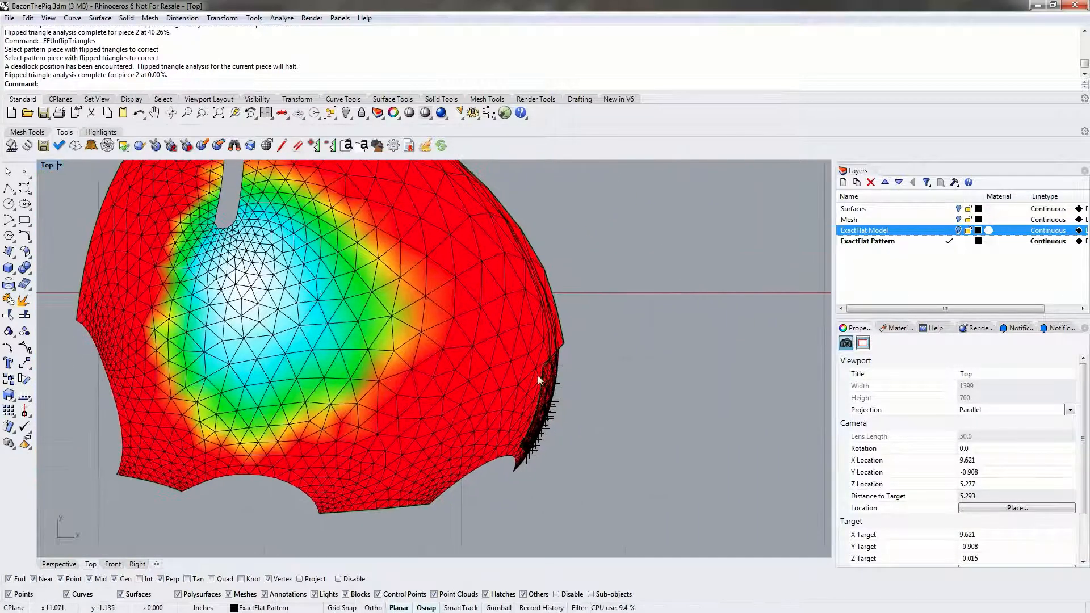
scroll(538, 376, "down", 4)
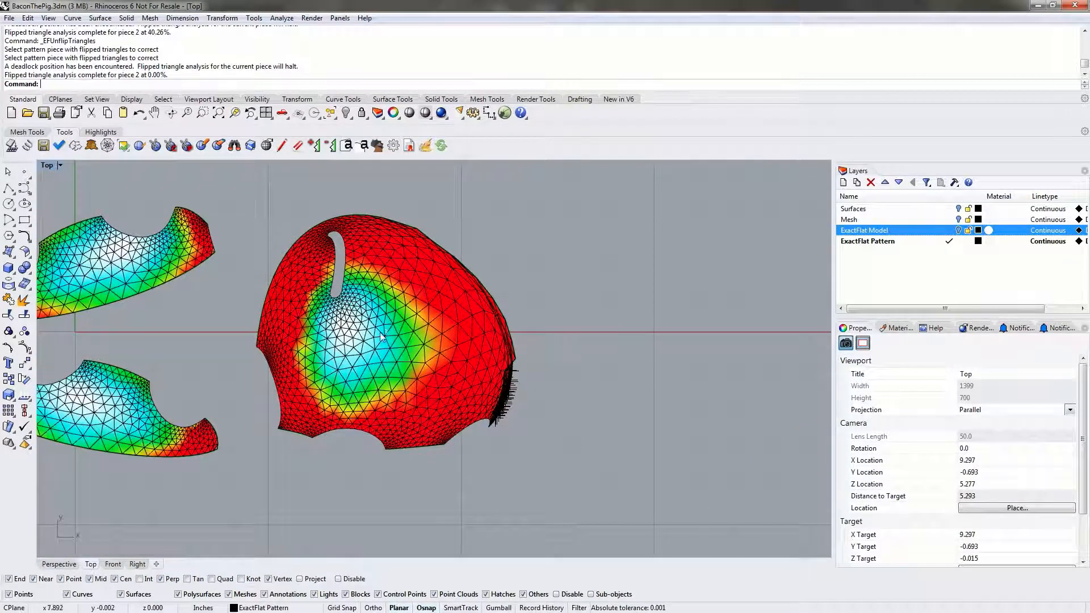
right_click_drag(199, 352, 438, 370)
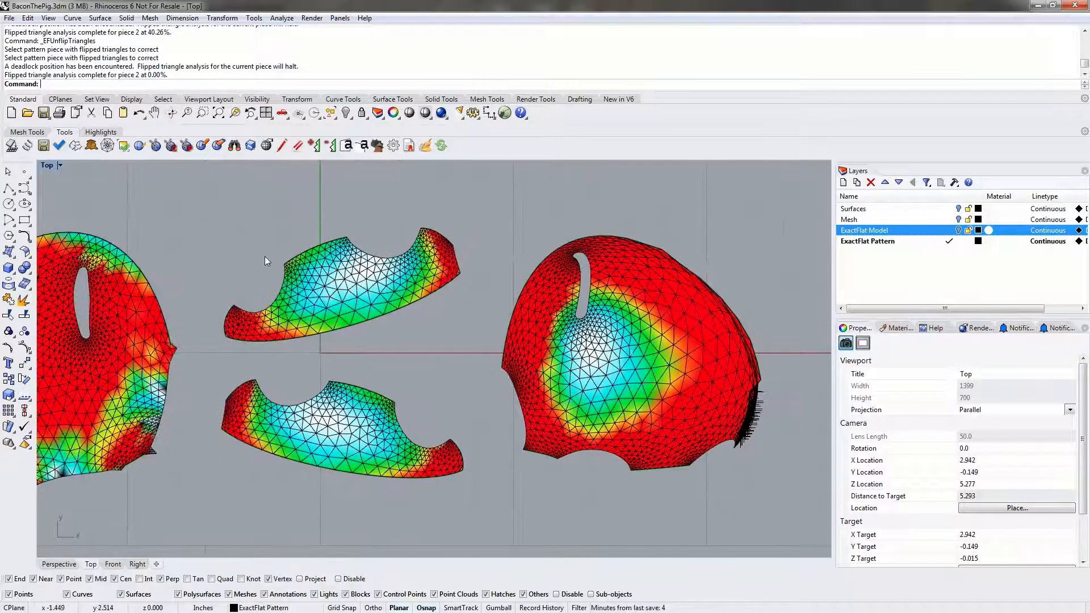
right_click_drag(657, 354, 568, 357)
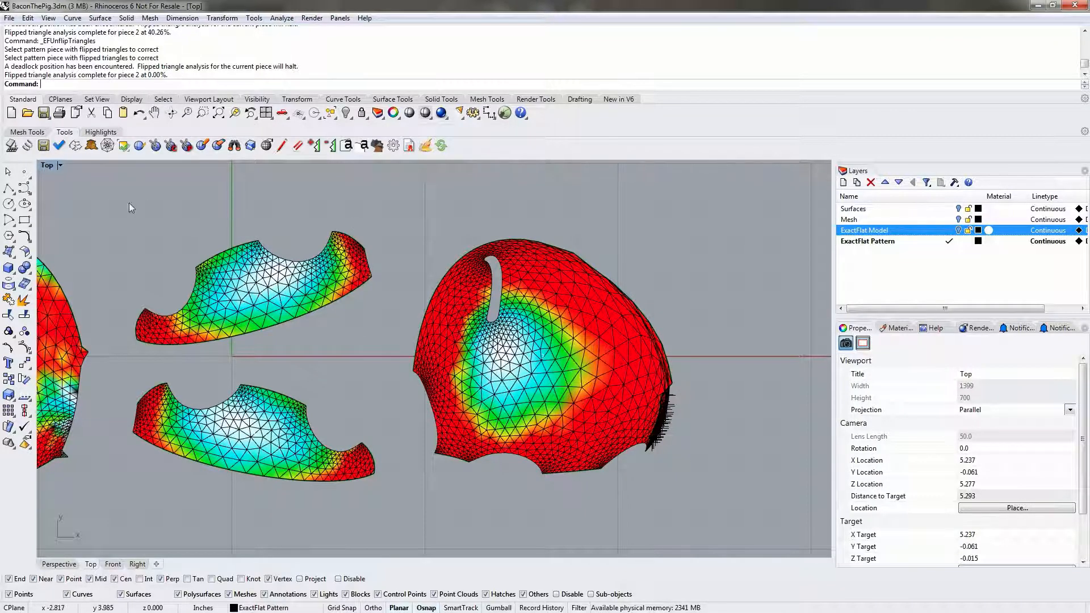
left_click(91, 146)
left_click(503, 378)
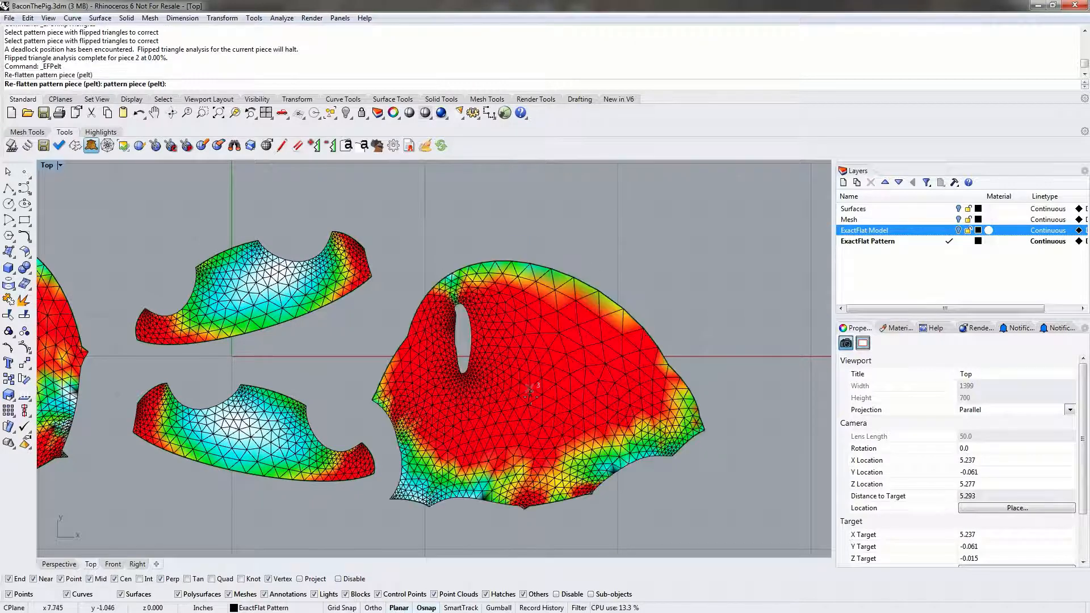
key("Return")
left_click_drag(544, 408, 589, 374)
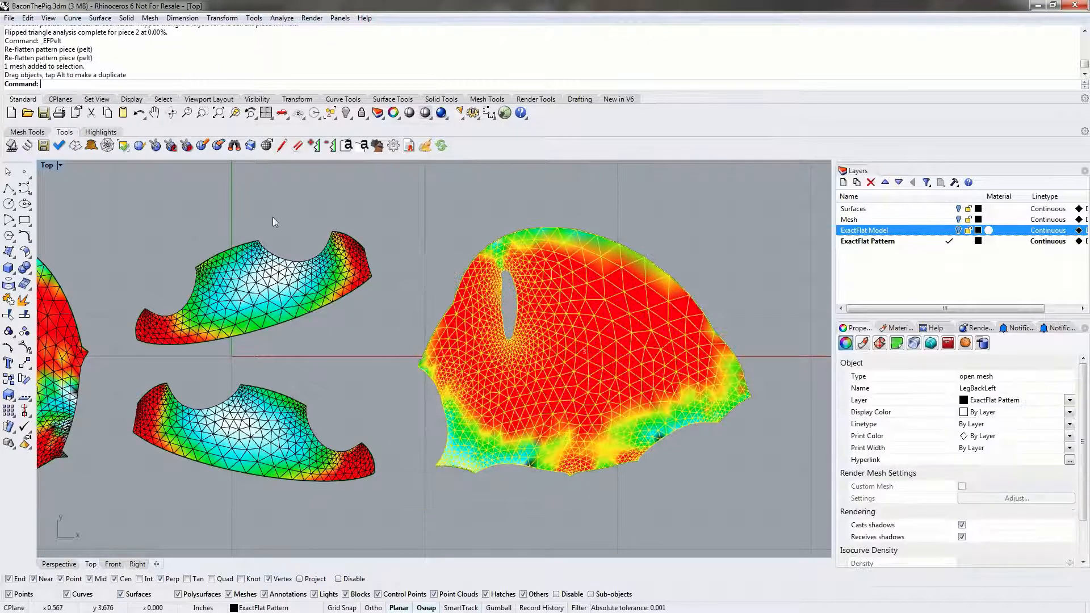
left_click(118, 198)
scroll(261, 171, "up", 1)
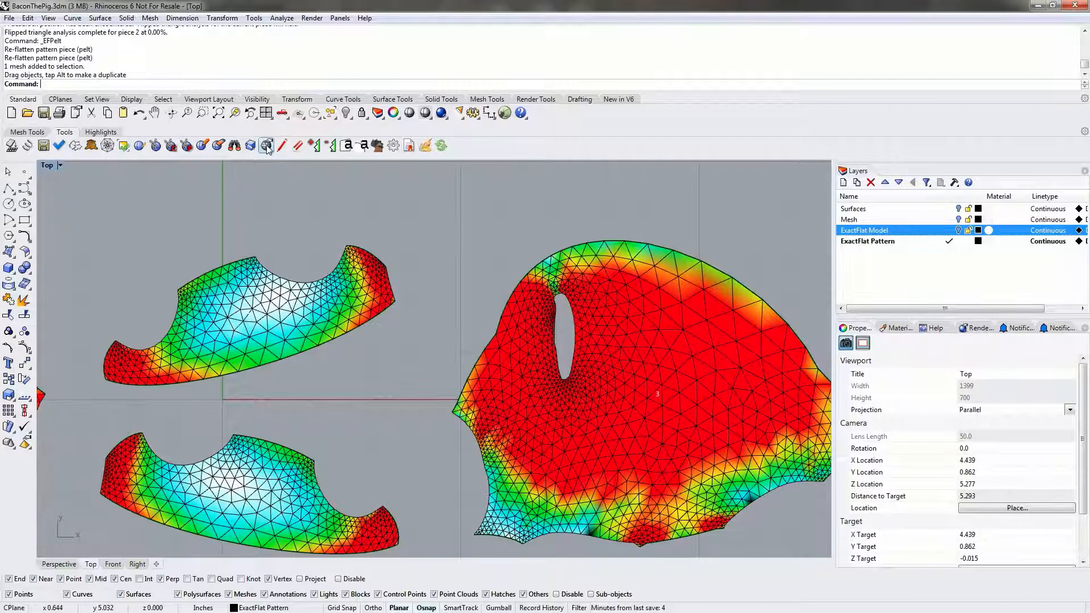
left_click(267, 145)
scroll(402, 291, "up", 3)
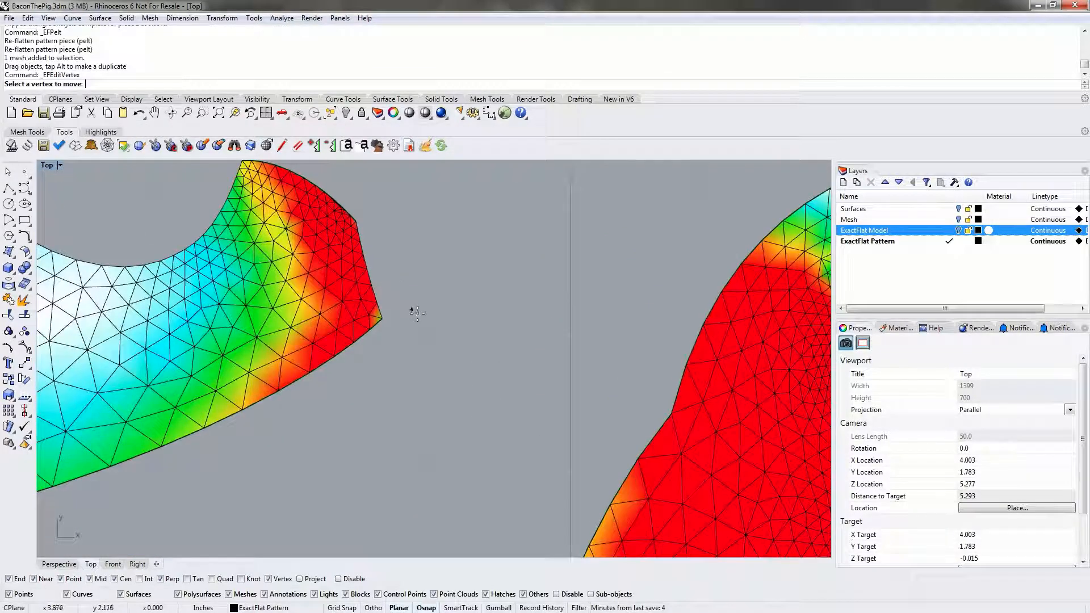
scroll(377, 298, "down", 4)
right_click_drag(197, 244, 316, 287)
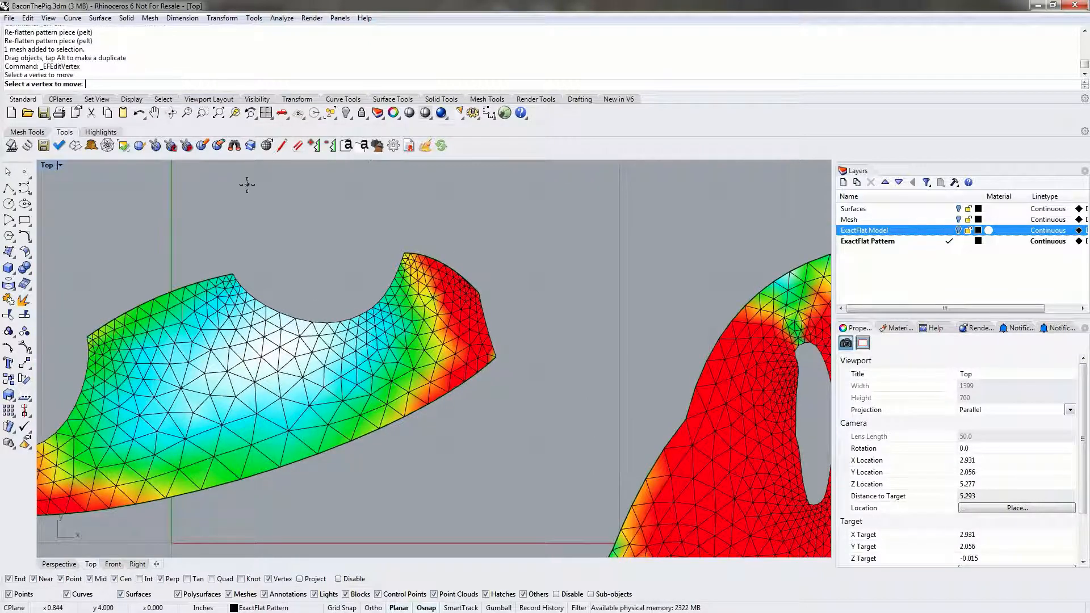
key("Escape")
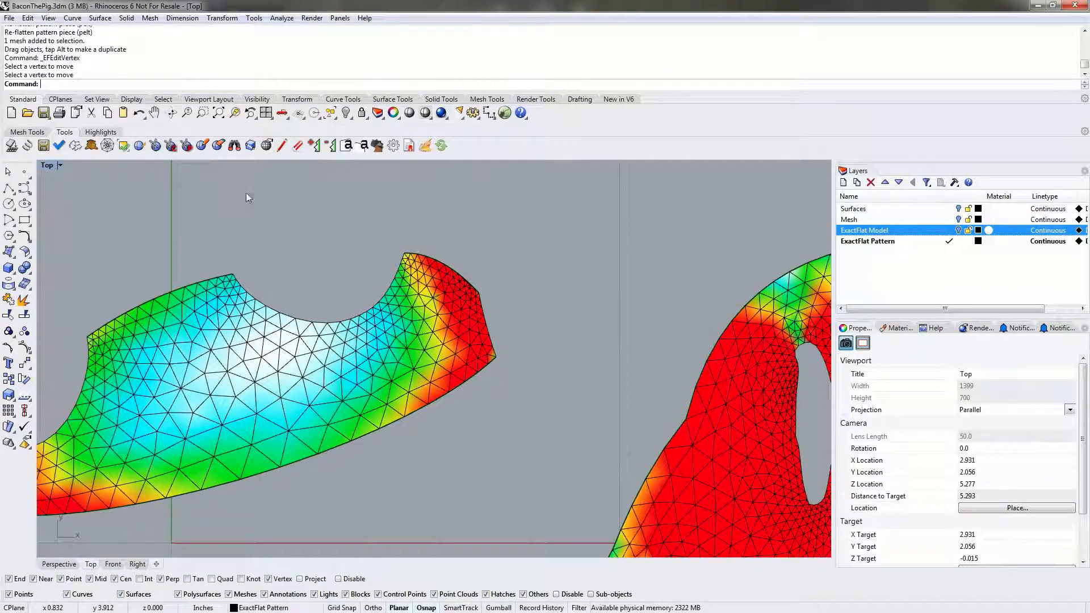
With the vertex edit tool, move the pointed right tip vertex of the upper small pattern piece inward across the neighbouring triangles.
left_click(267, 147)
scroll(545, 335, "up", 4)
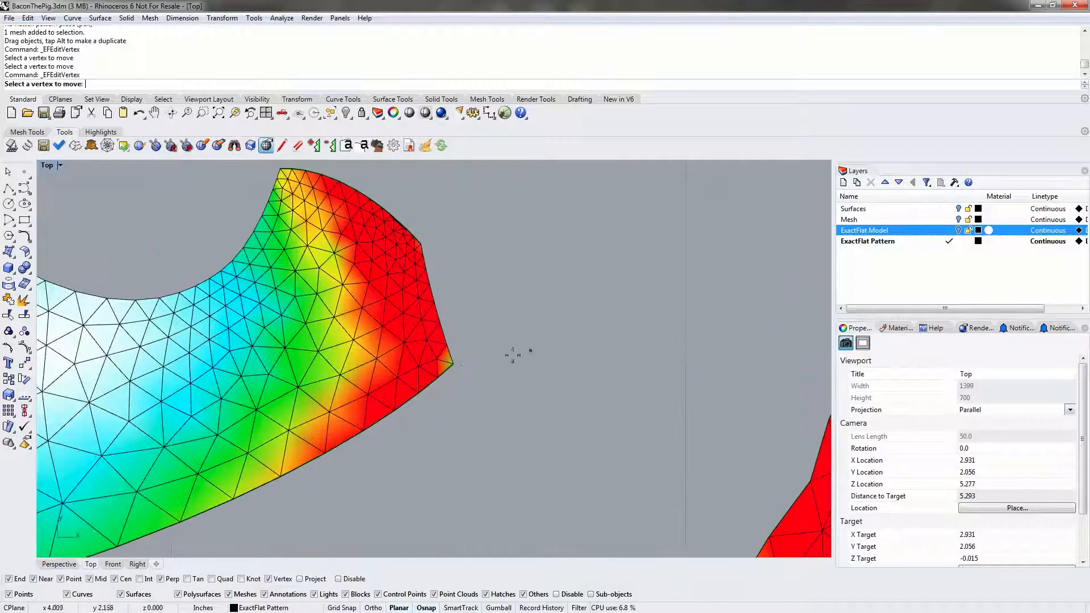
left_click(452, 369)
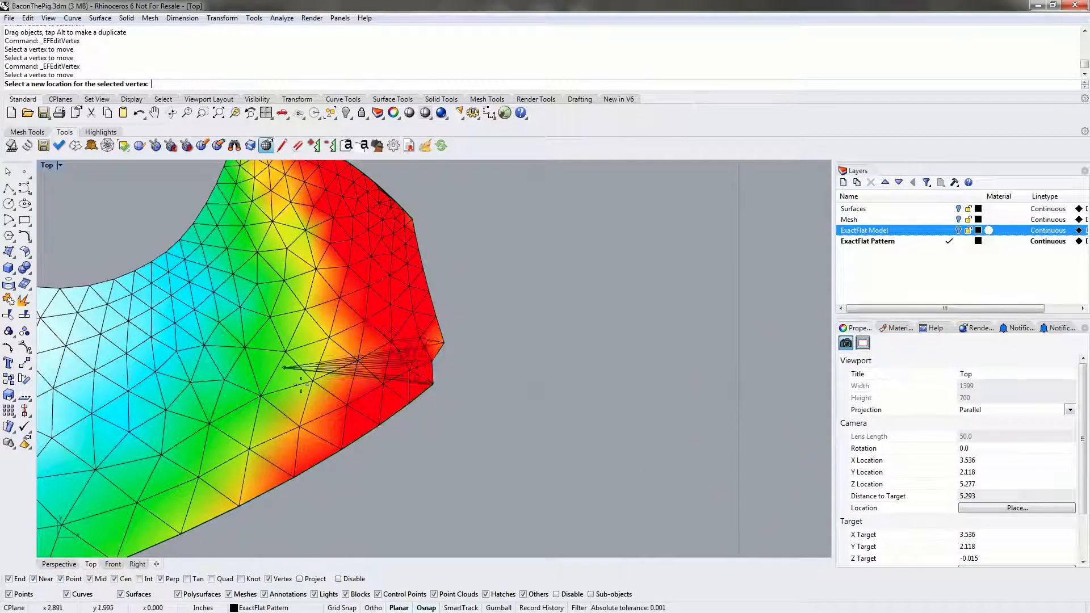
left_click(374, 369)
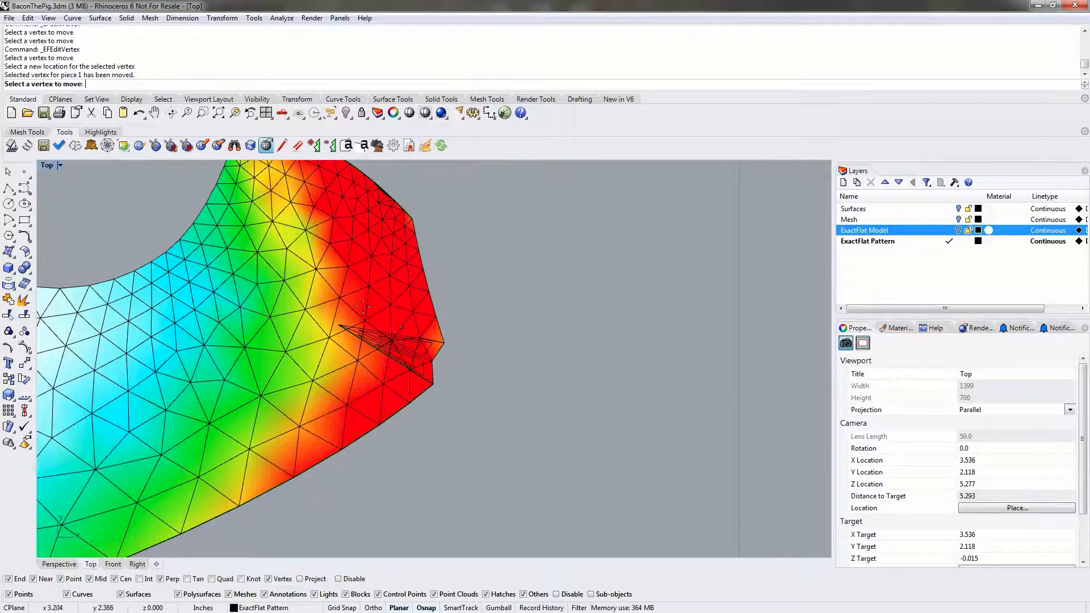
Reposition the mesh vertices among the overlapping triangles near the right tip of the upper small pattern piece.
scroll(362, 307, "down", 5)
scroll(369, 298, "up", 5)
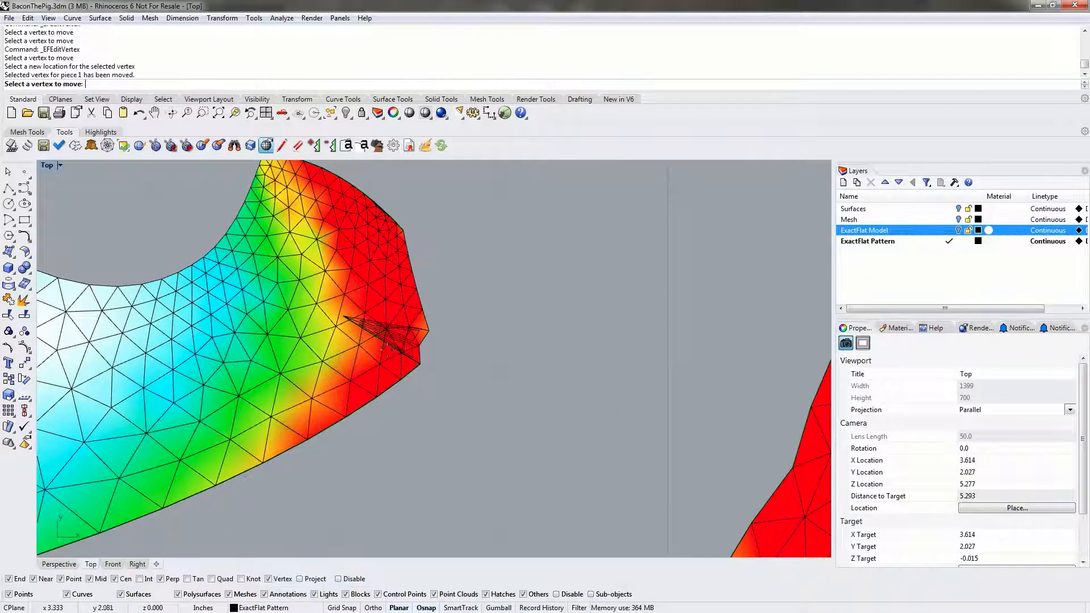
scroll(367, 322, "up", 4)
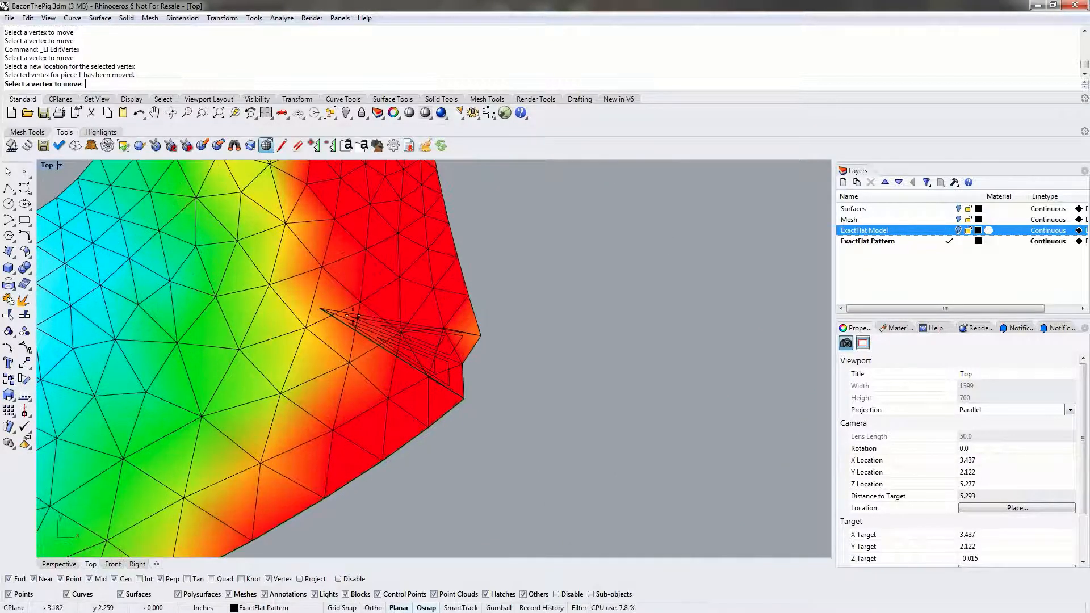
left_click(346, 317)
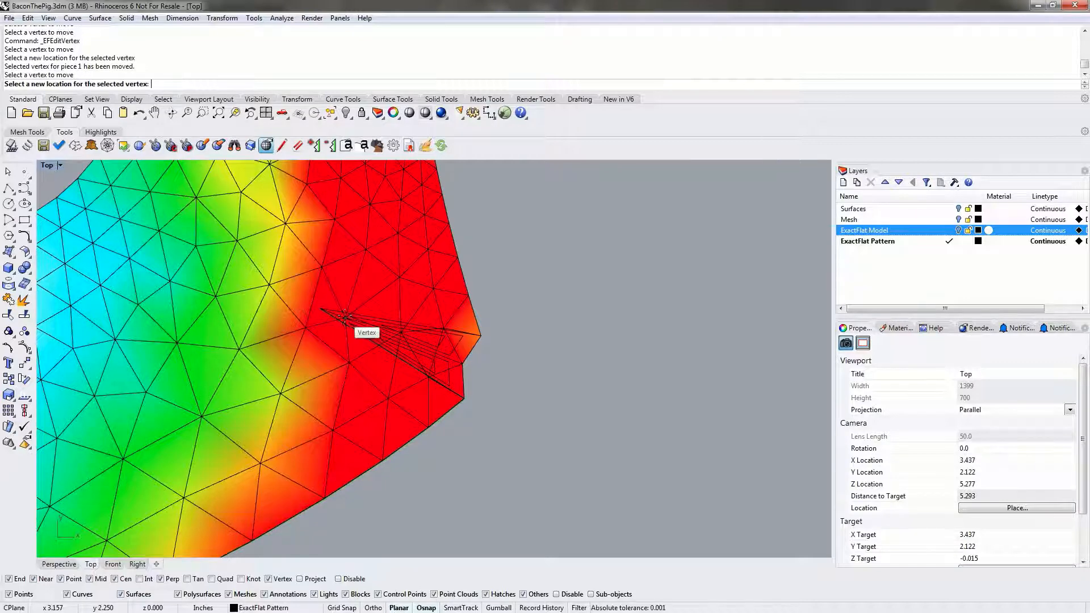
left_click(349, 304)
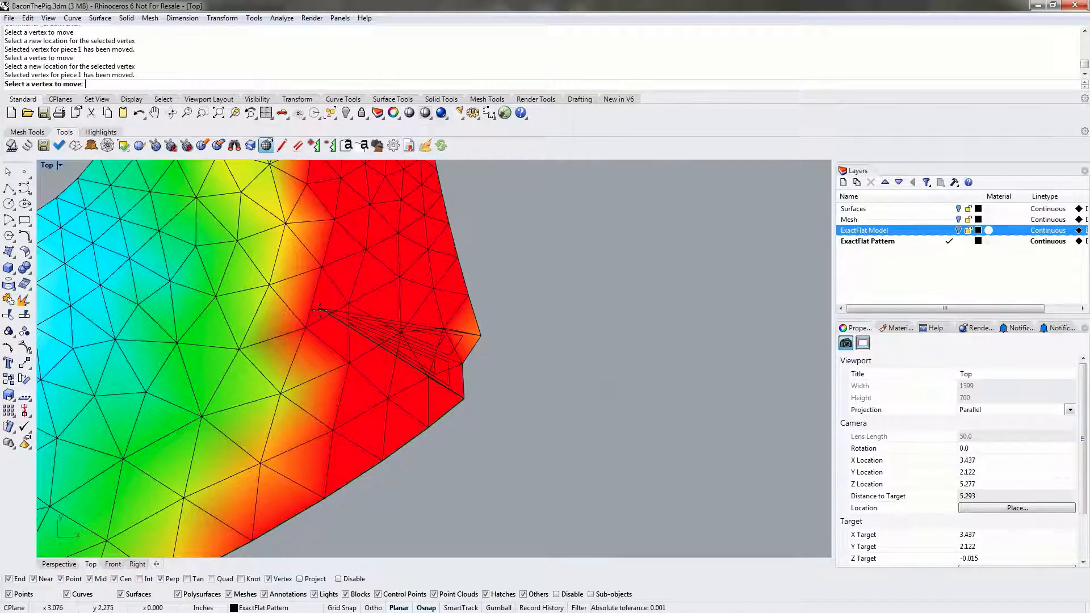
left_click(327, 310)
left_click(353, 284)
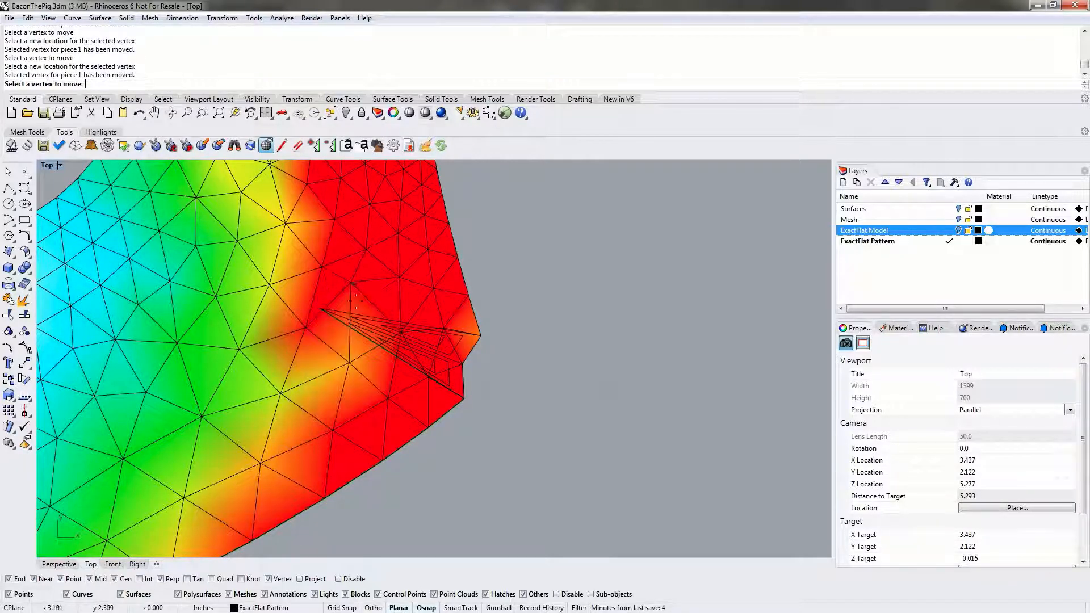
Move the displaced tip vertex back out to the right corner of the upper small pattern piece and end vertex editing.
left_click(331, 312)
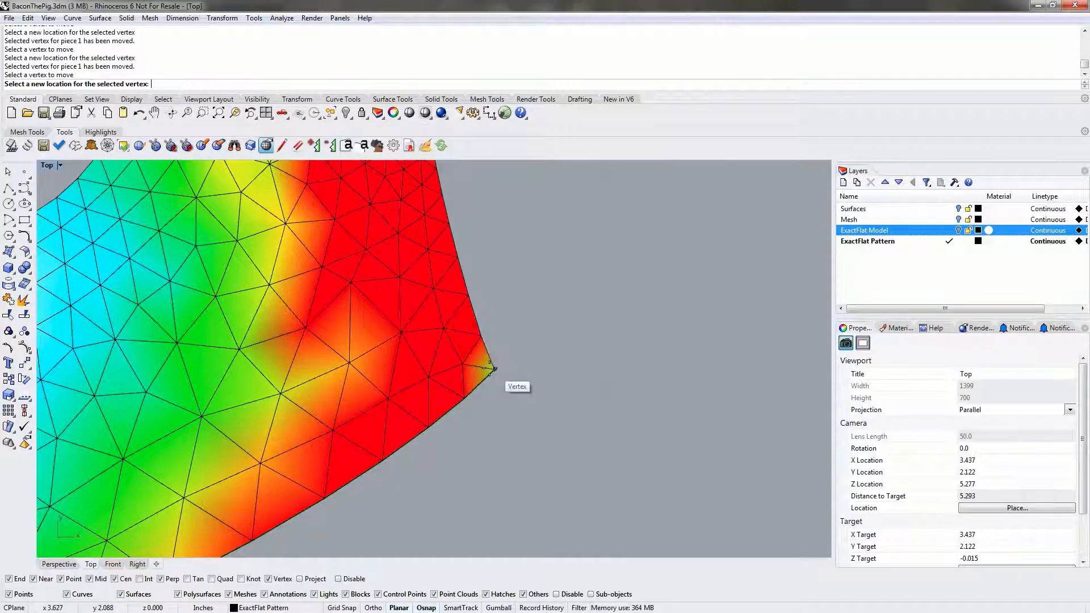
left_click(492, 369)
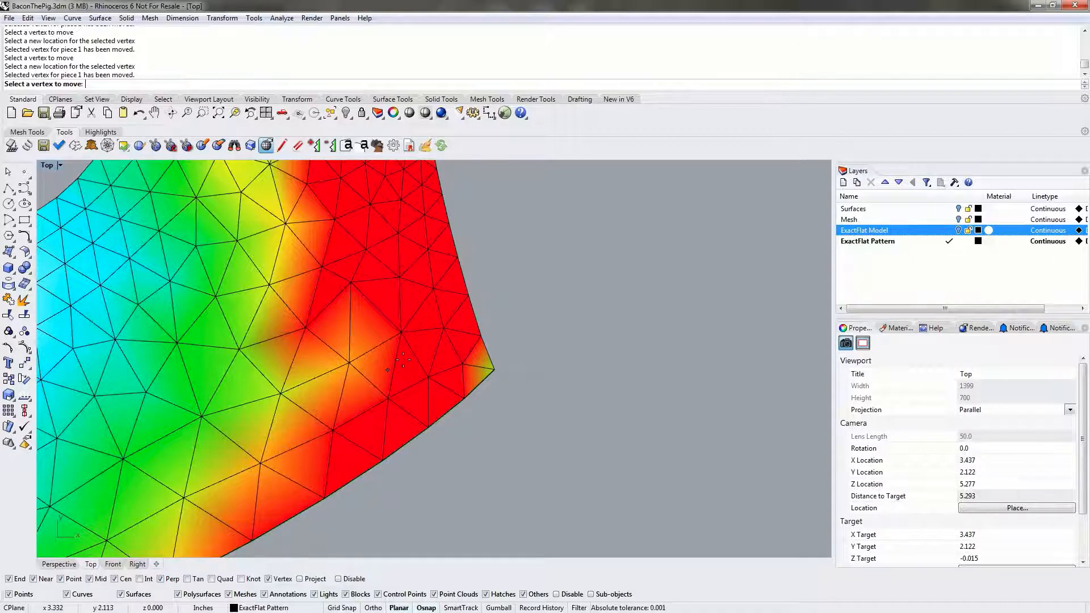
scroll(372, 345, "down", 5)
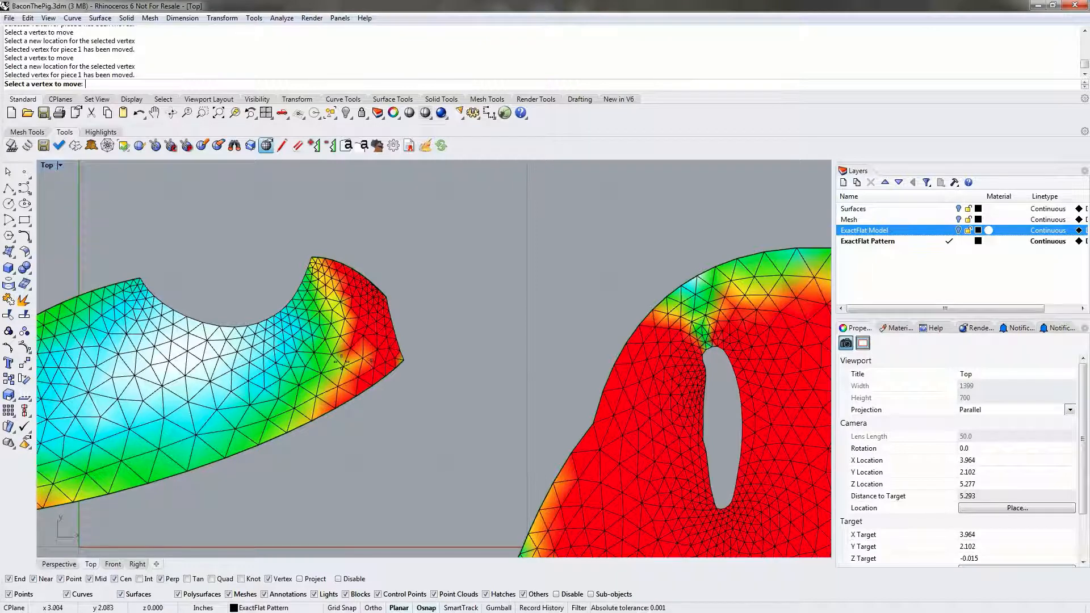
key("Escape")
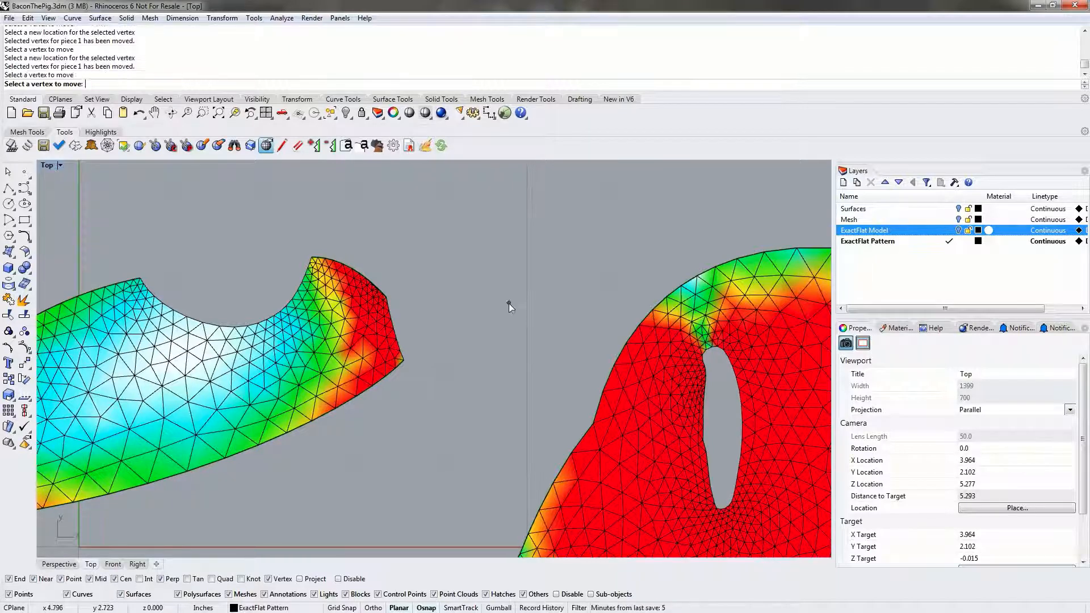
Re-flatten the upper small pattern piece with the fracture method.
scroll(509, 290, "down", 5)
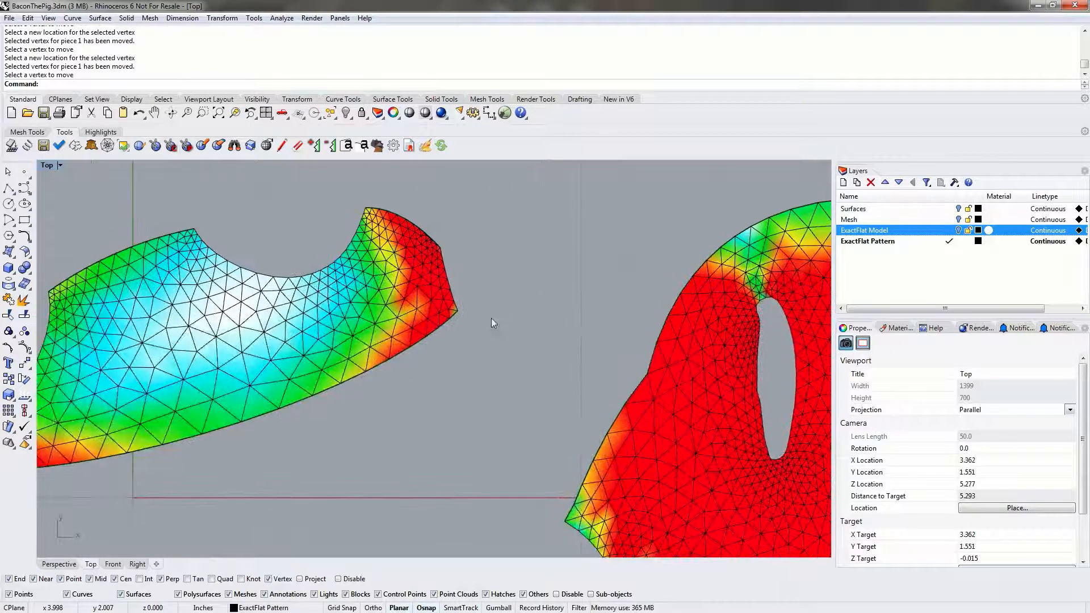
right_click_drag(293, 316, 411, 320)
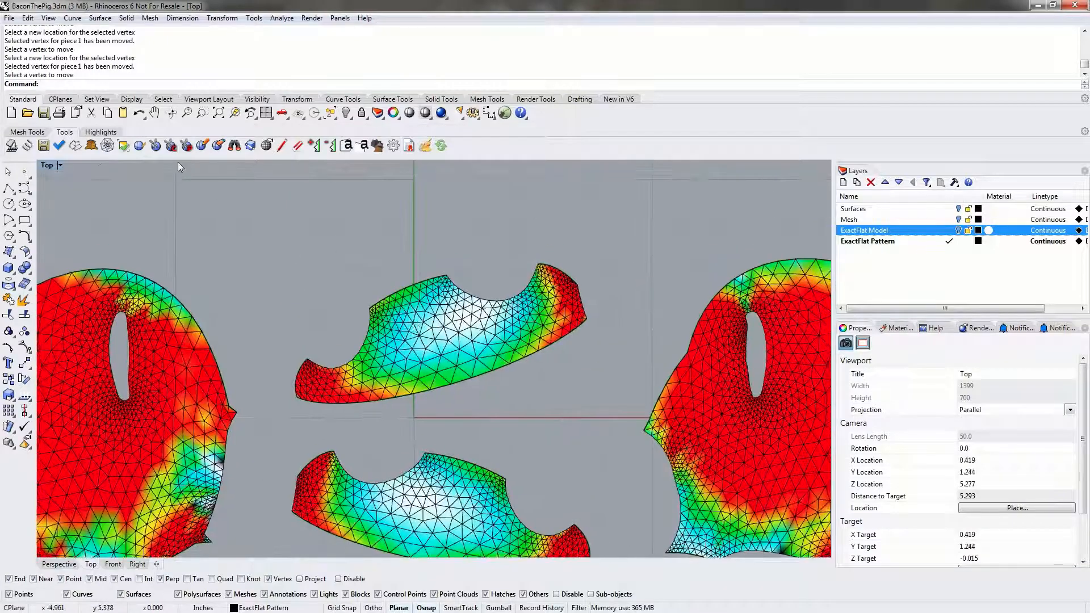
left_click(75, 146)
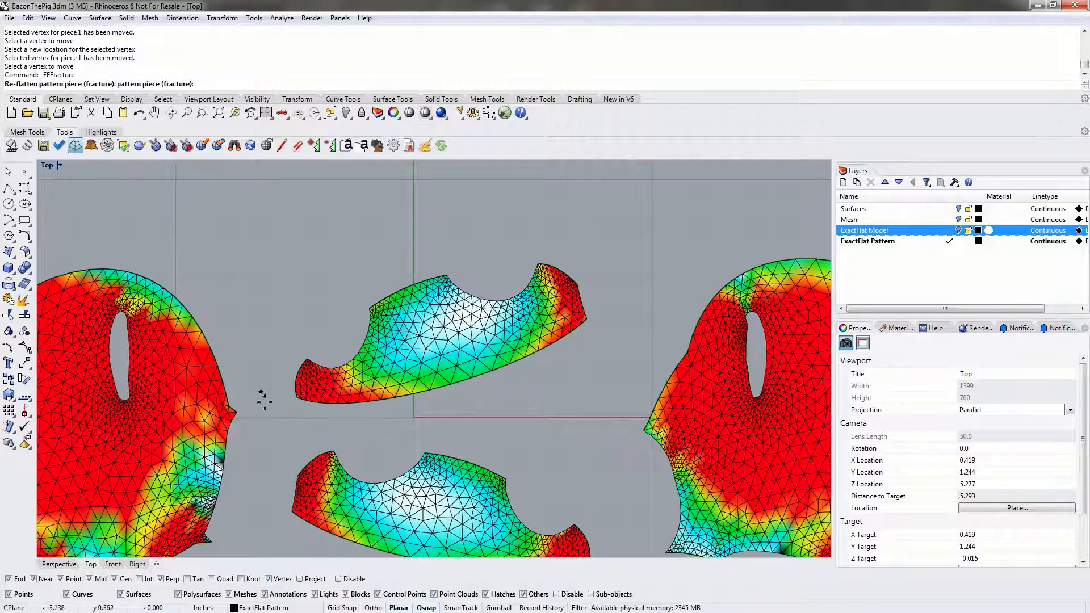
left_click(623, 358)
right_click_drag(235, 466, 242, 412)
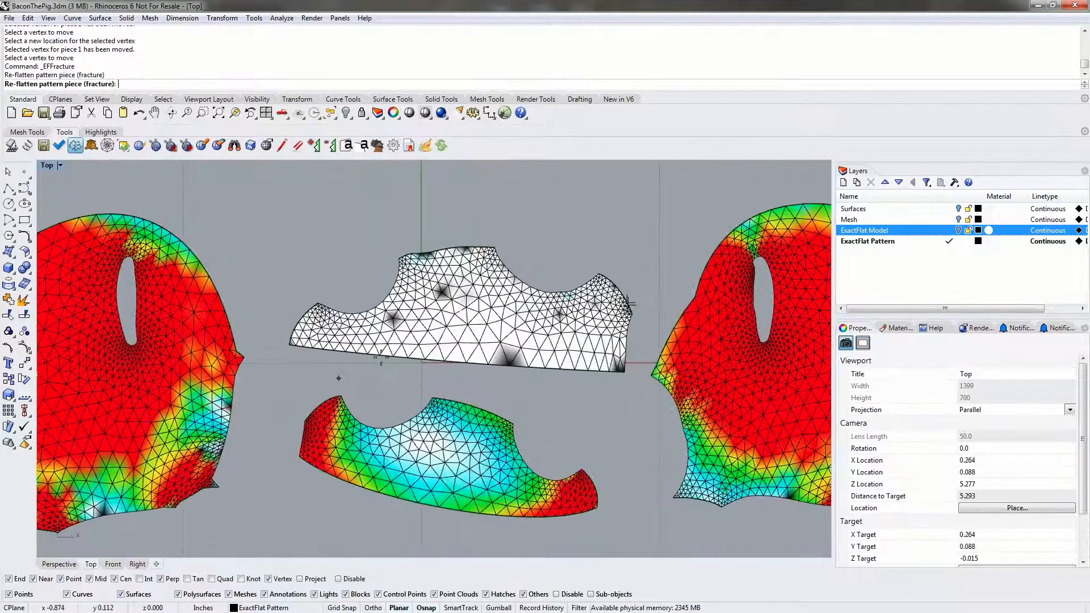
Re-flatten the large leftmost pattern piece with repeated passes of the fracture method.
right_click_drag(186, 367, 422, 349)
left_click(252, 415)
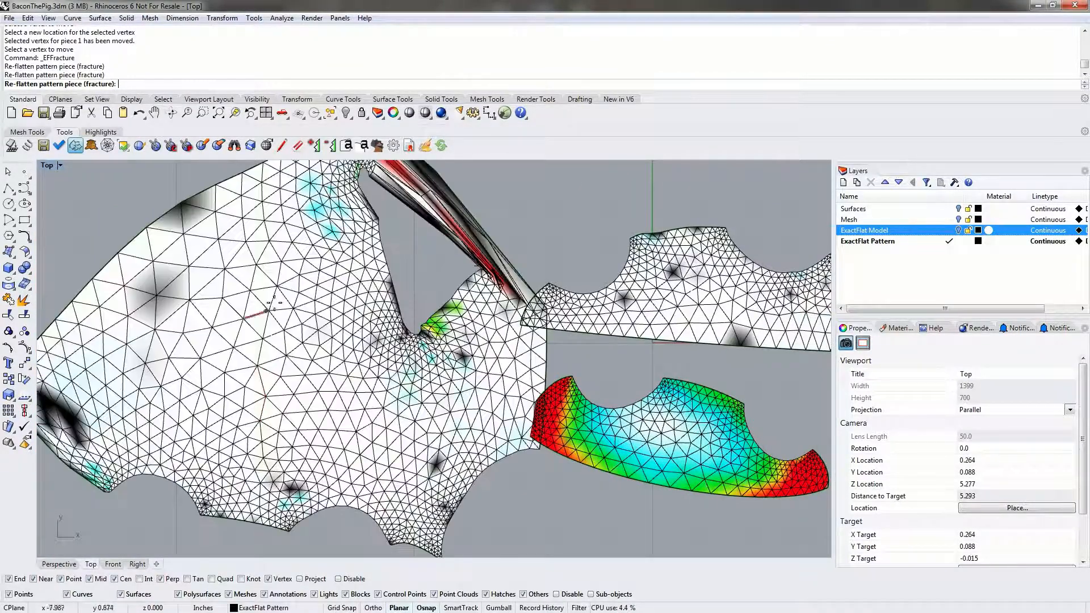
right_click_drag(328, 352, 372, 321)
left_click(282, 325)
left_click(282, 326)
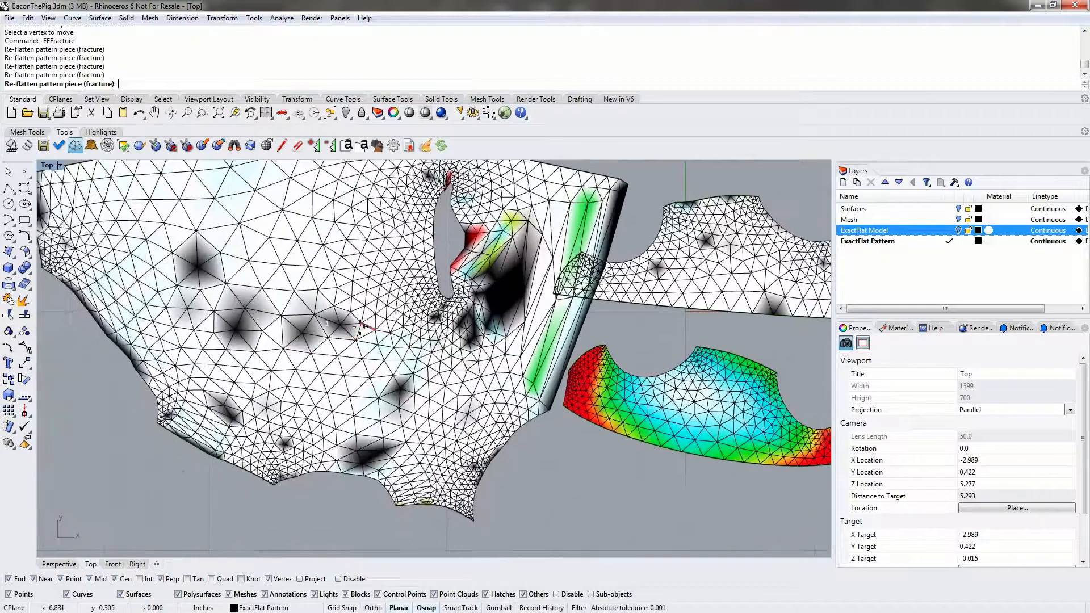
scroll(372, 322, "down", 6)
left_click(373, 329)
left_click(413, 394)
left_click(413, 395)
left_click(442, 356)
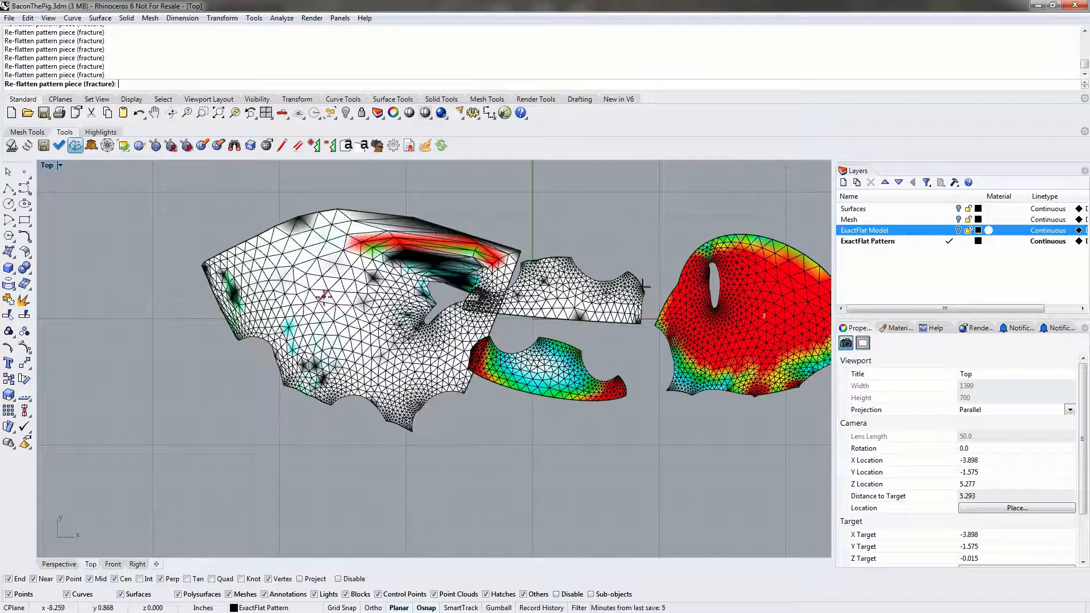
left_click(301, 315)
left_click(281, 295)
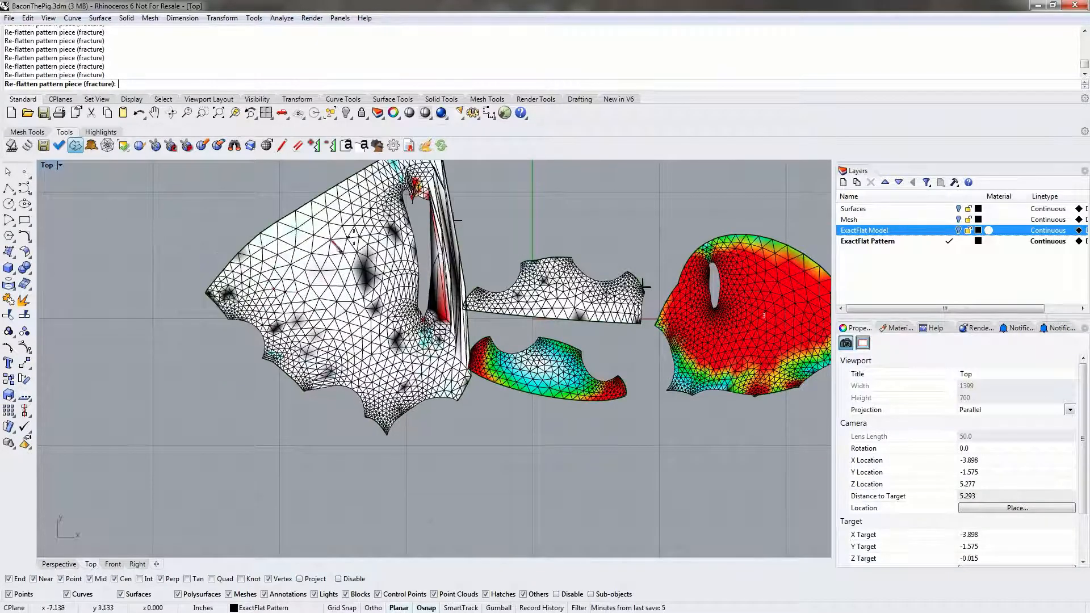
right_click_drag(336, 247, 256, 318)
left_click(273, 309)
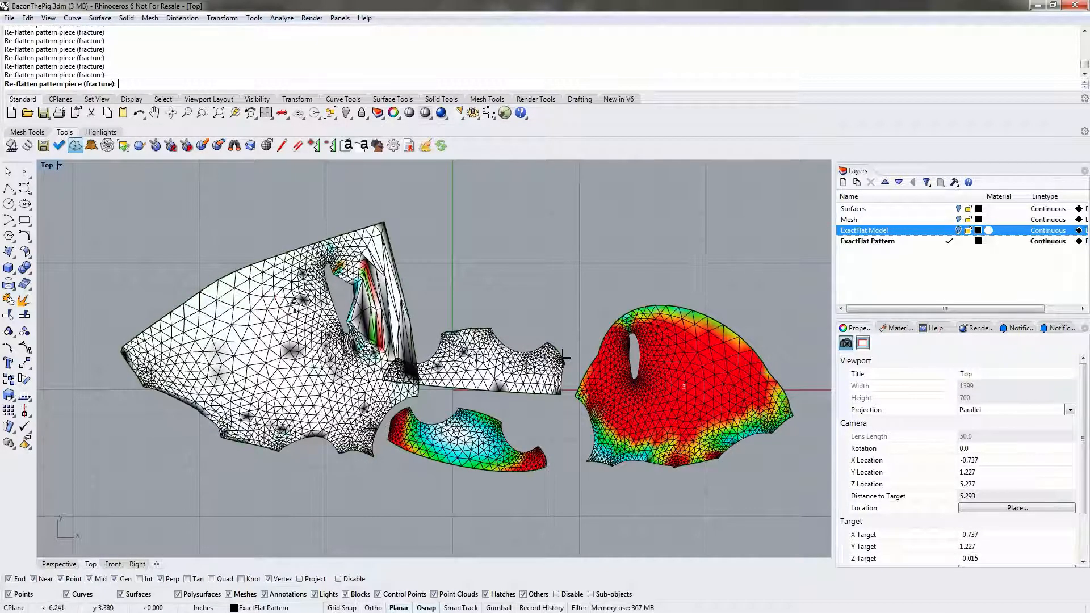
left_click(306, 363)
left_click(289, 402)
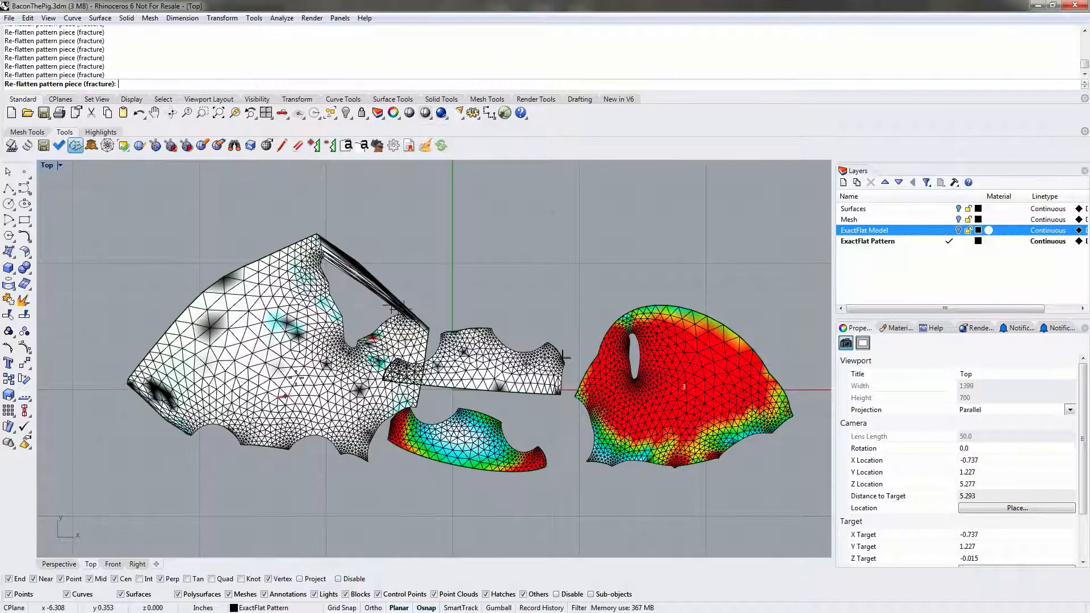
key("Escape")
Examine the curved right edge of the upper small pattern piece for overlapping or flipped triangles.
right_click_drag(378, 274, 284, 298)
scroll(223, 302, "up", 2)
scroll(532, 401, "up", 2)
scroll(511, 400, "down", 3)
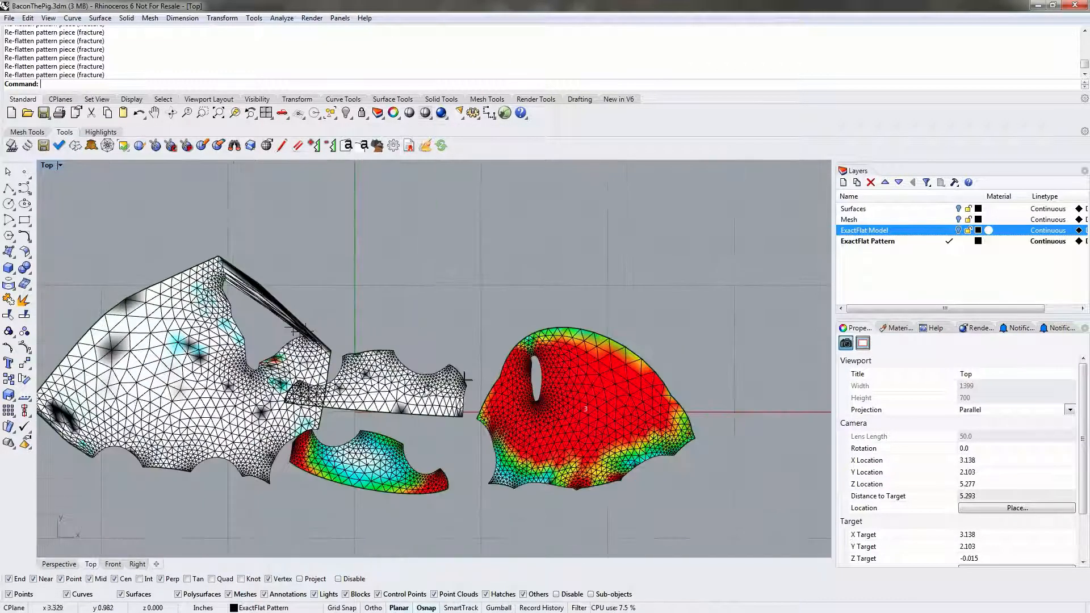
scroll(479, 400, "up", 6)
right_click_drag(435, 441, 385, 404)
scroll(372, 350, "up", 6)
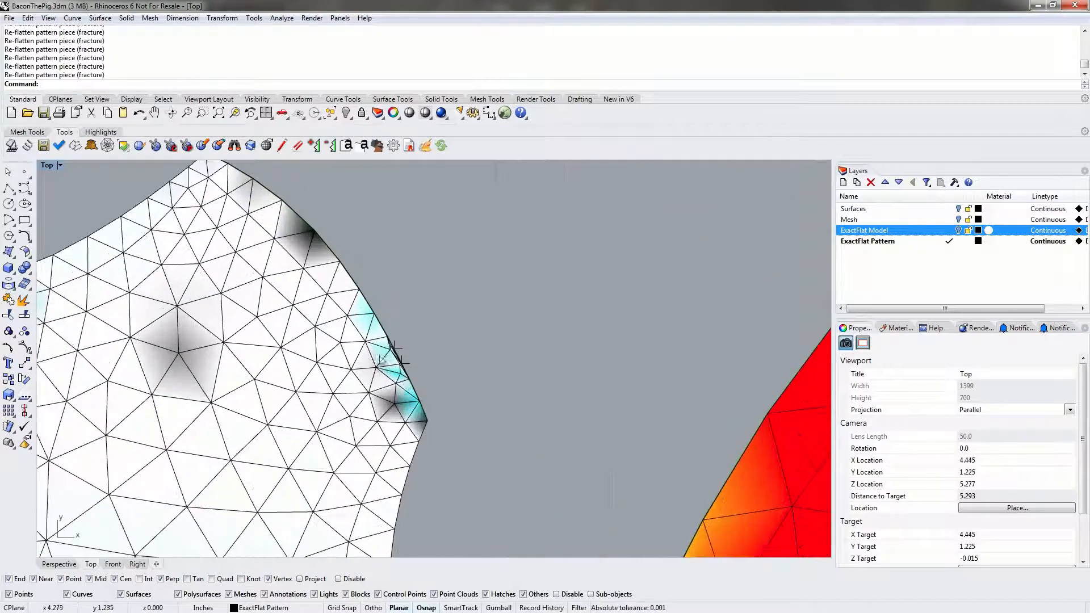
right_click_drag(404, 368, 372, 305)
scroll(372, 305, "up", 4)
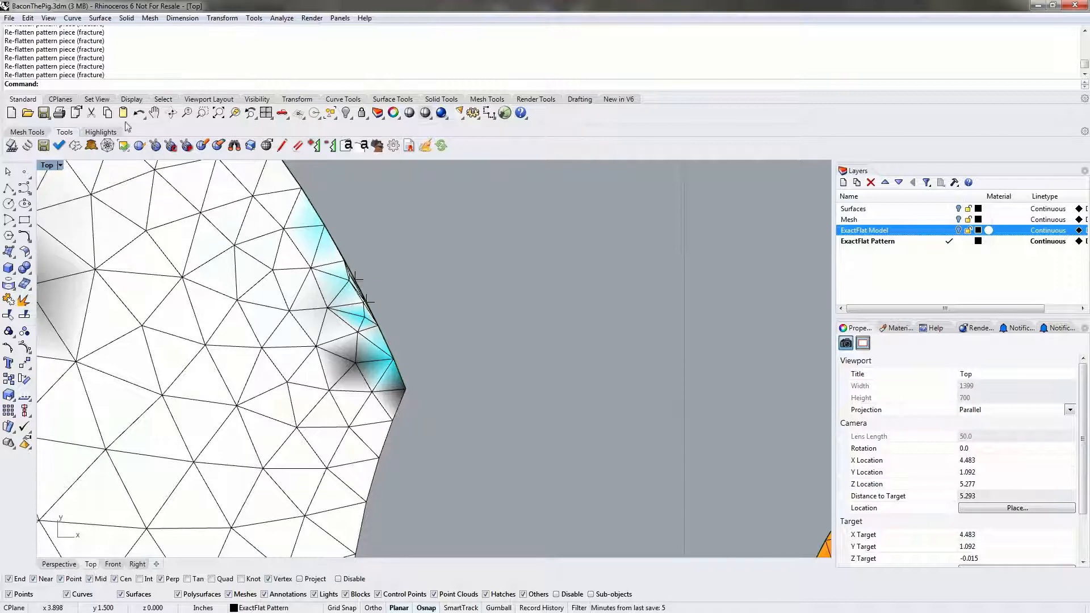
Re-flatten the upper small pattern piece several more times with the fracture method to work on its overlapping edge triangles.
left_click(74, 146)
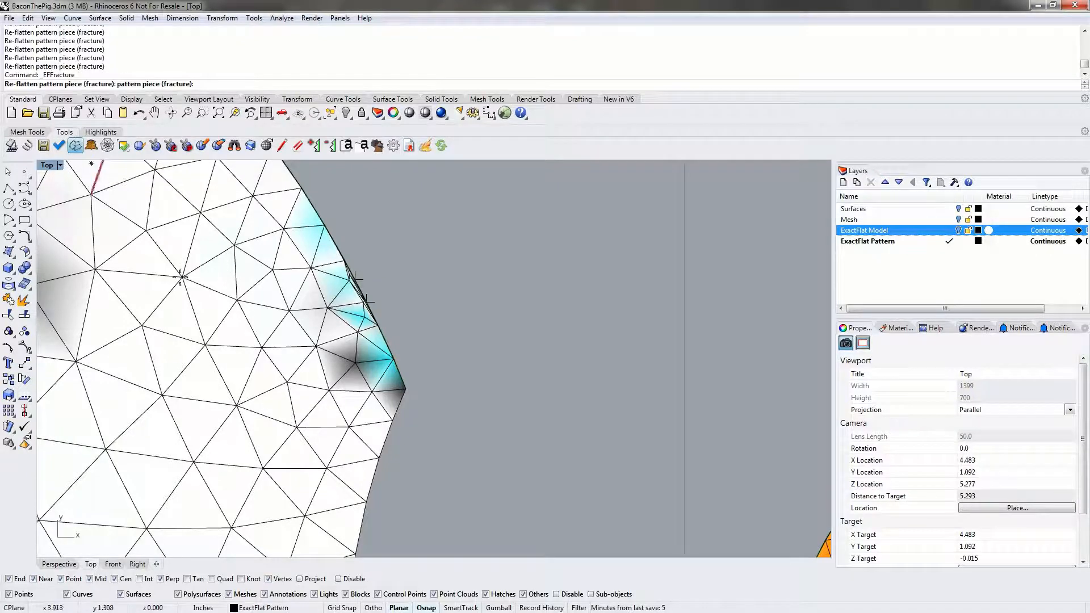
left_click(326, 227)
right_click(227, 279)
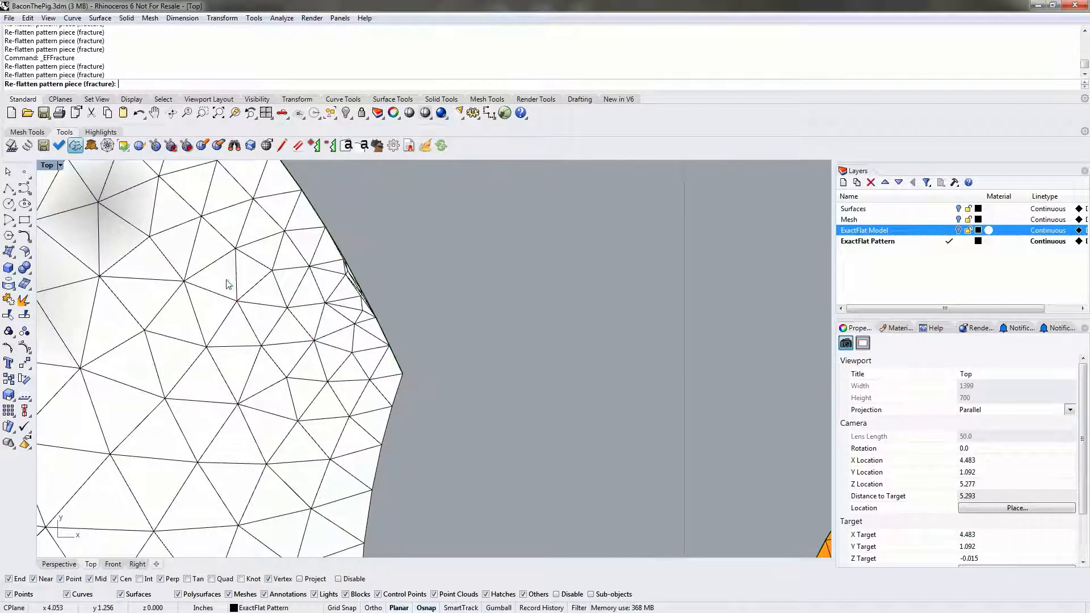
left_click(74, 146)
left_click(216, 403)
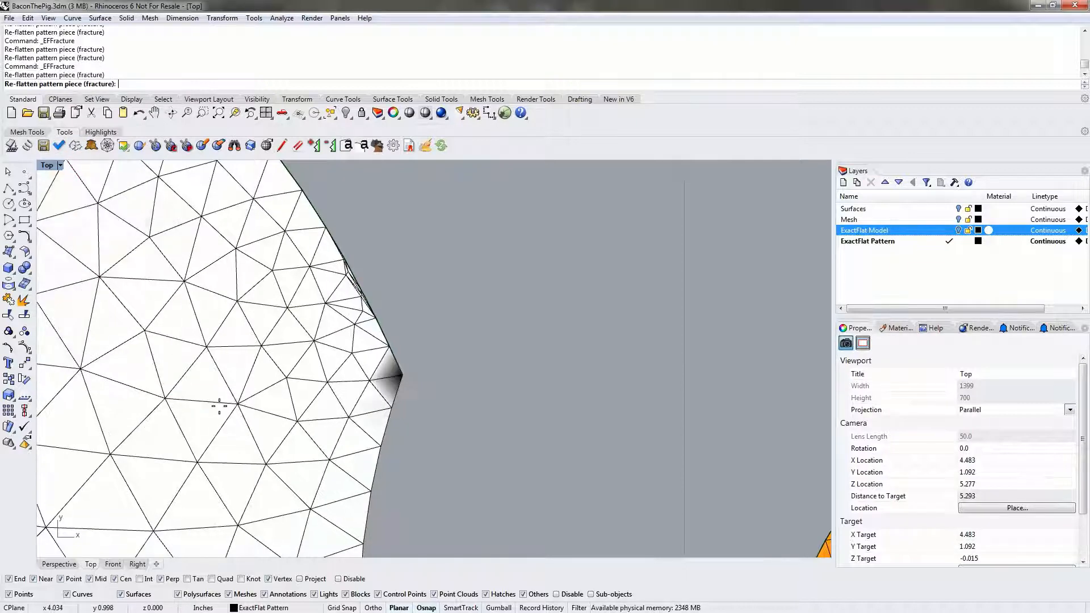
scroll(272, 378, "down", 6)
scroll(273, 367, "down", 4)
mouse_move(181, 433)
right_mouse_down()
mouse_move(236, 409)
mouse_move(426, 392)
right_mouse_up()
scroll(390, 382, "down", 4)
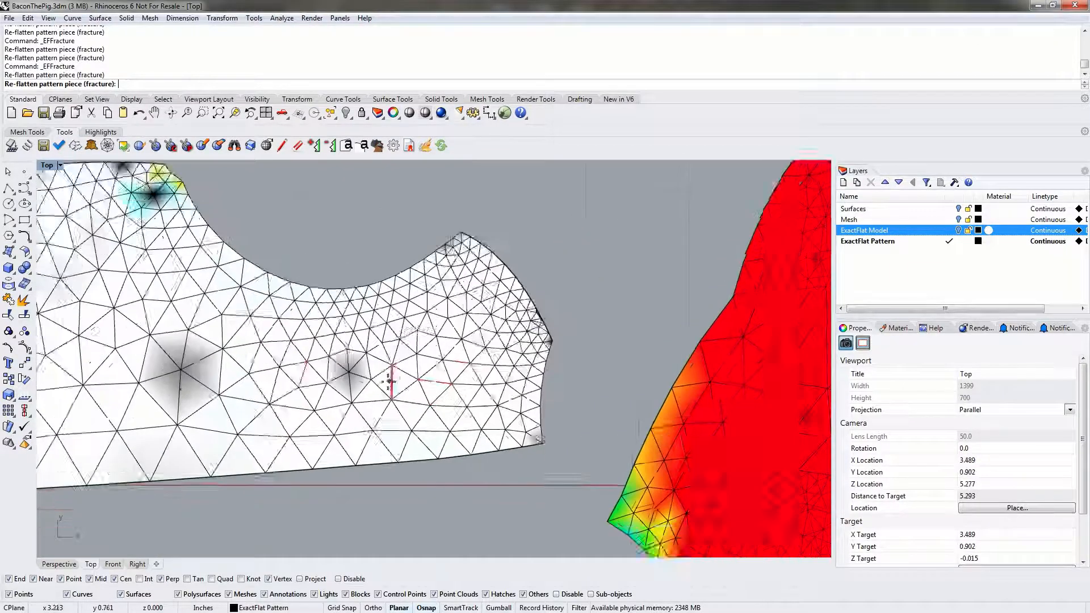
left_click(202, 379)
right_click(513, 328)
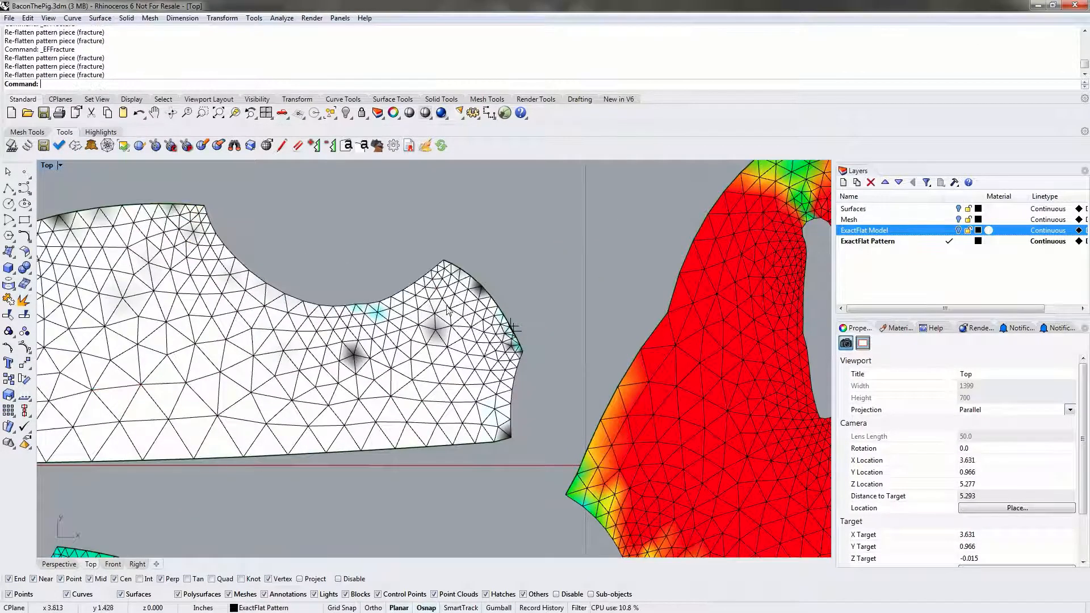
Cut off the right corner of the upper small pattern piece with two connected cuts around its overlapping edge triangles.
scroll(511, 324, "up", 5)
right_click_drag(564, 318, 469, 319)
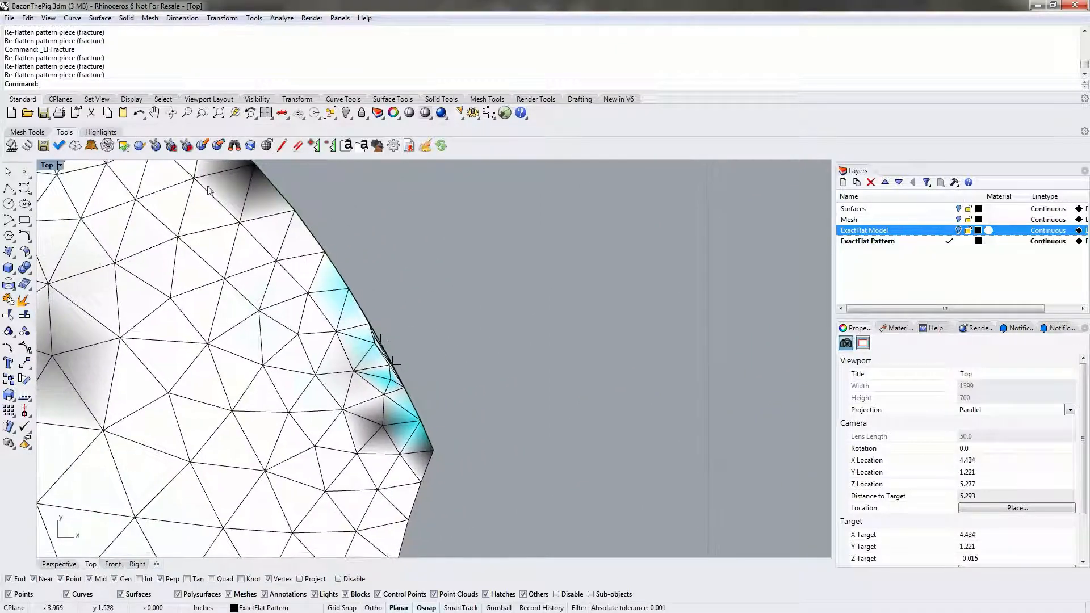
left_click(155, 145)
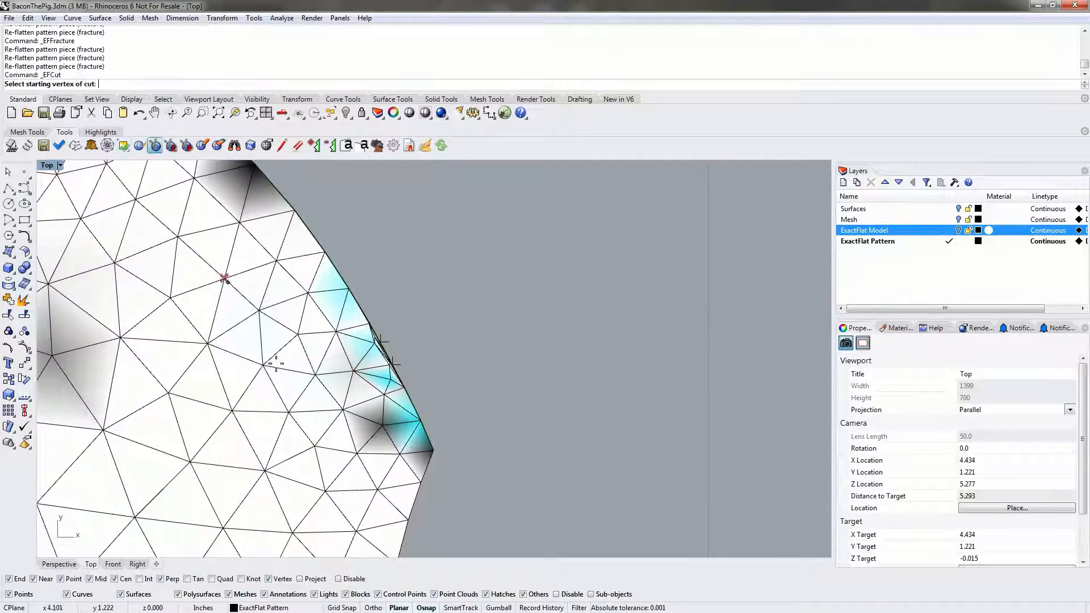
left_click(349, 289)
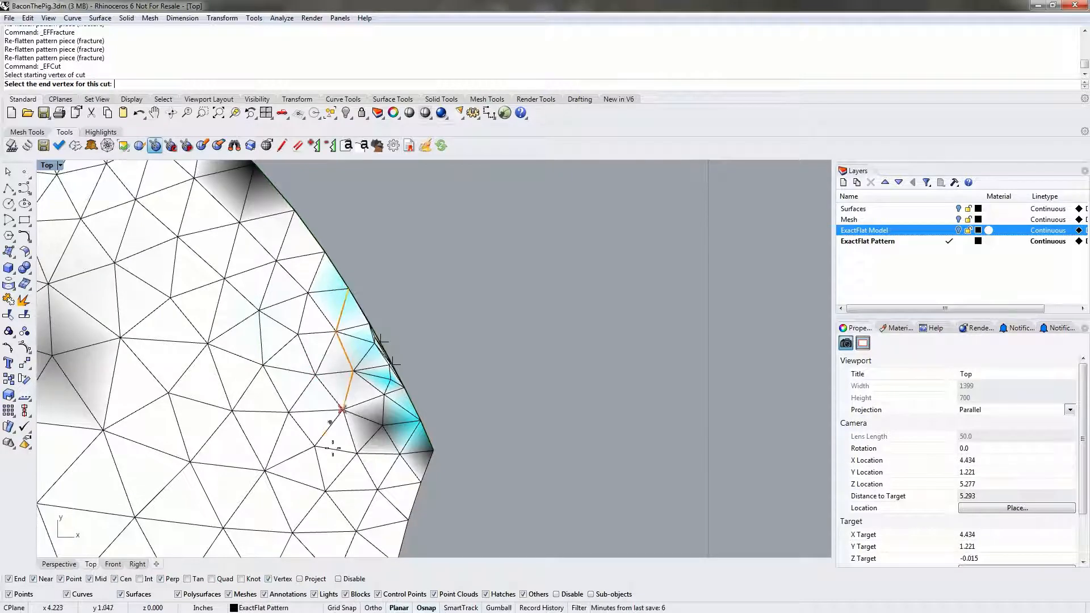
right_click_drag(326, 487, 346, 405)
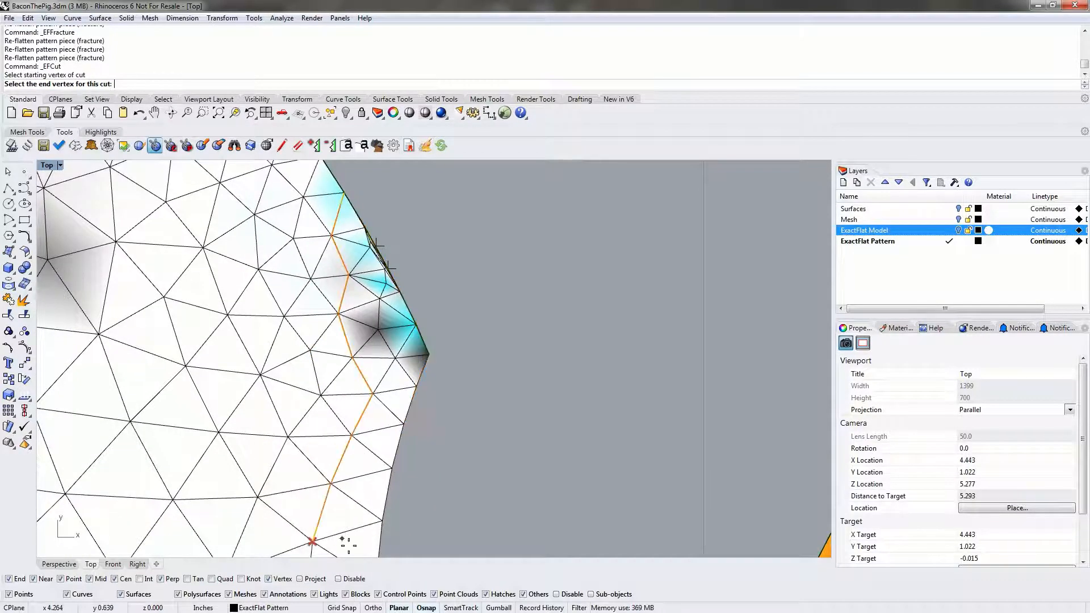
left_click(261, 374)
right_click(281, 384)
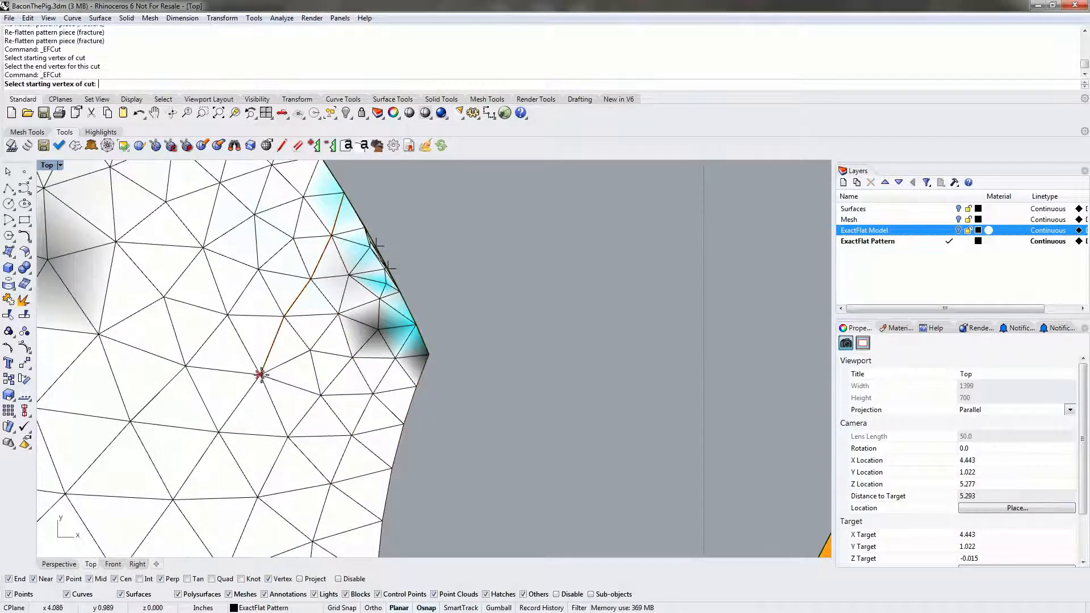
left_click(261, 375)
left_click(351, 436)
Move the cut-off corner into the empty space beside the upper small pattern piece.
left_click_drag(343, 328, 496, 343)
right_click_drag(610, 248, 315, 307)
scroll(471, 349, "down", 4)
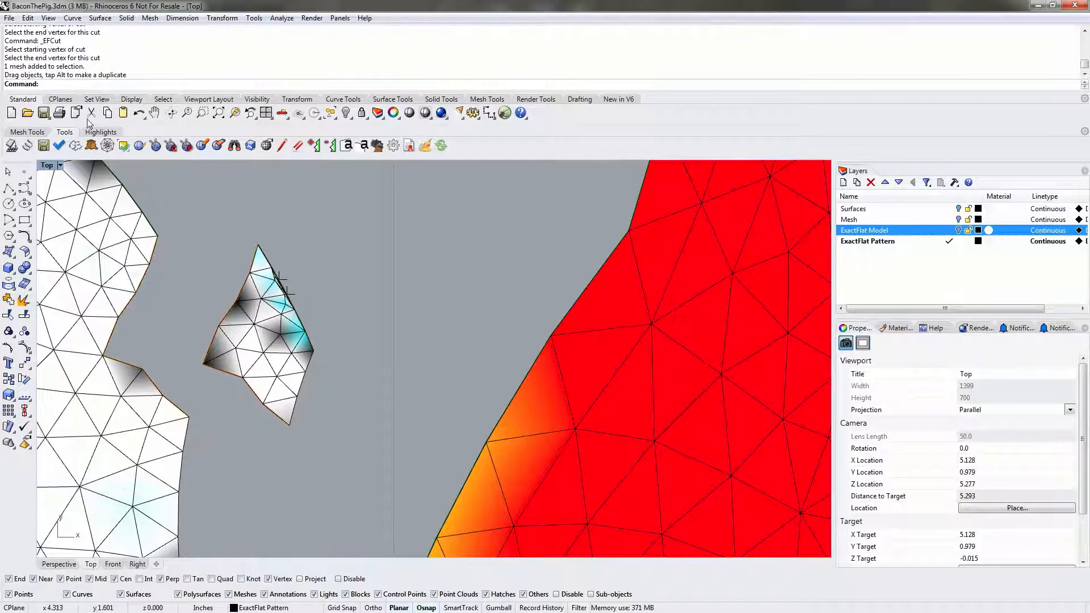
Try to correct the flipped triangles on the detached corner piece and inspect its overlapping edge.
left_click(124, 146)
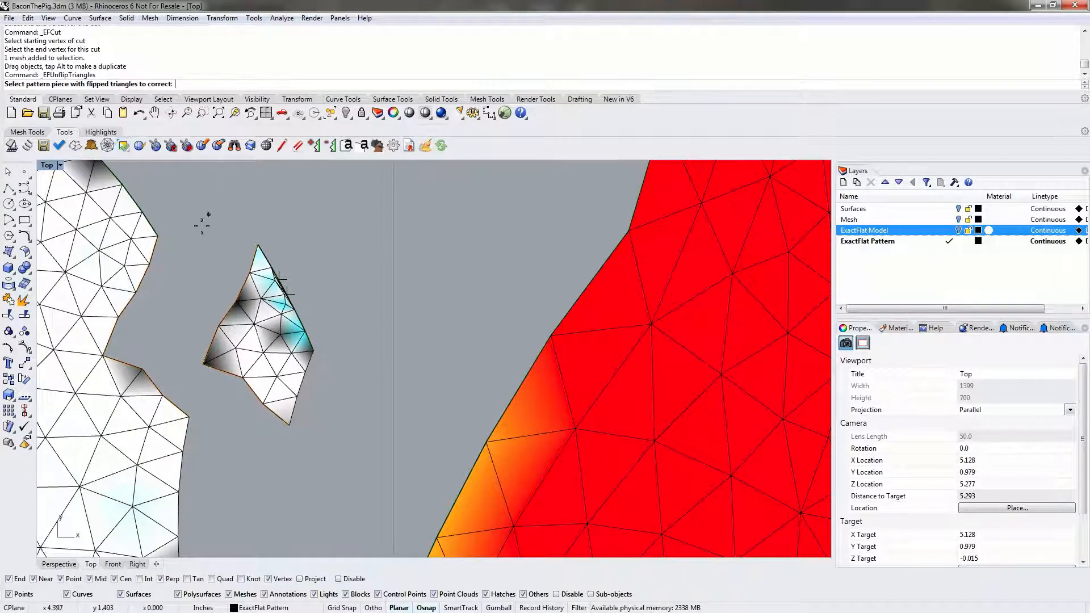
left_click(266, 344)
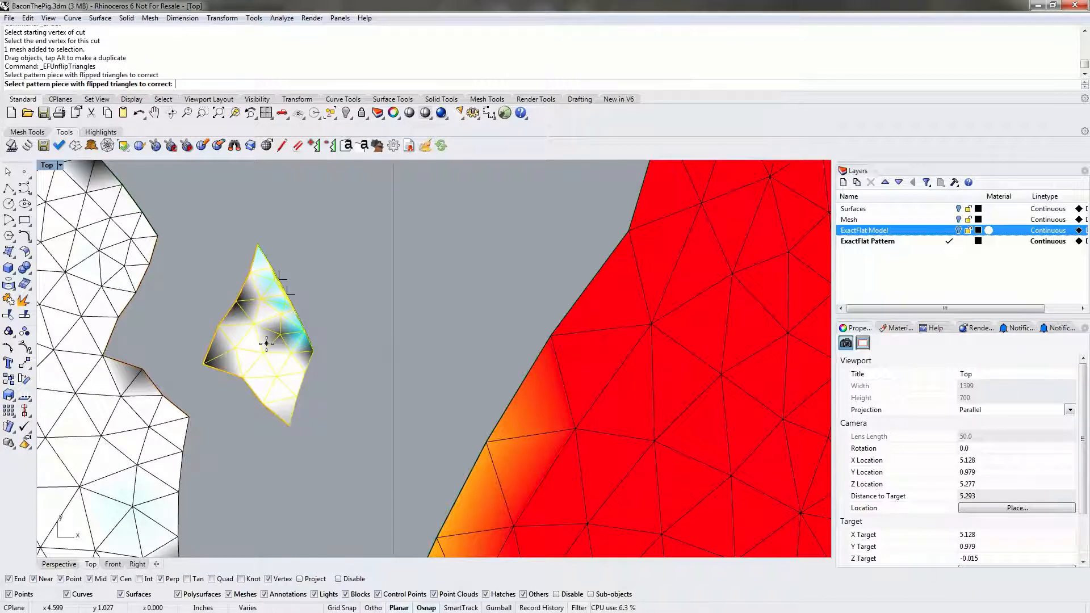
key("Return")
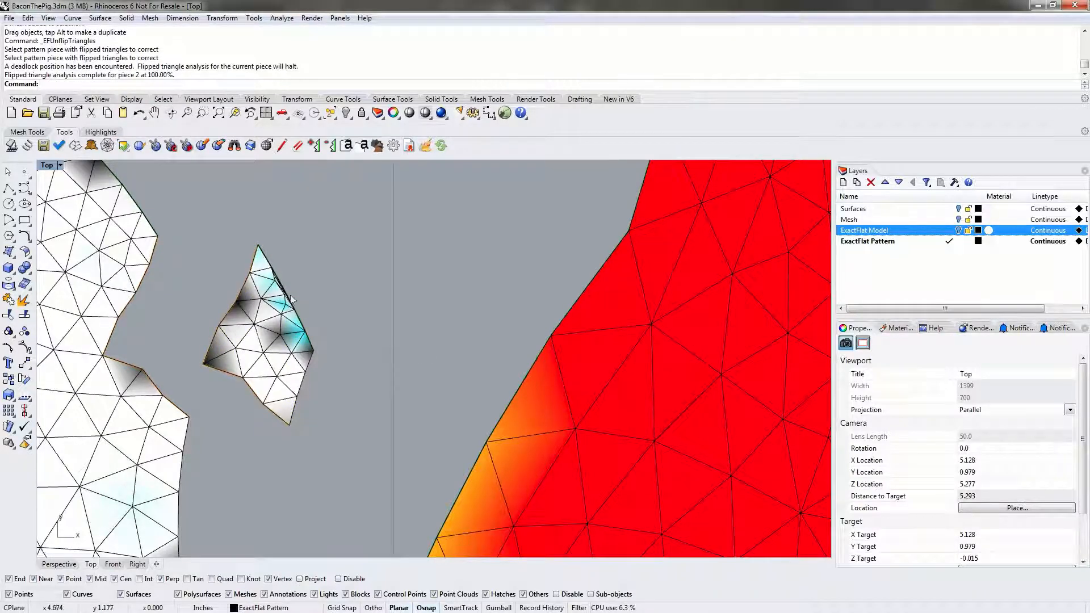
scroll(285, 278, "up", 4)
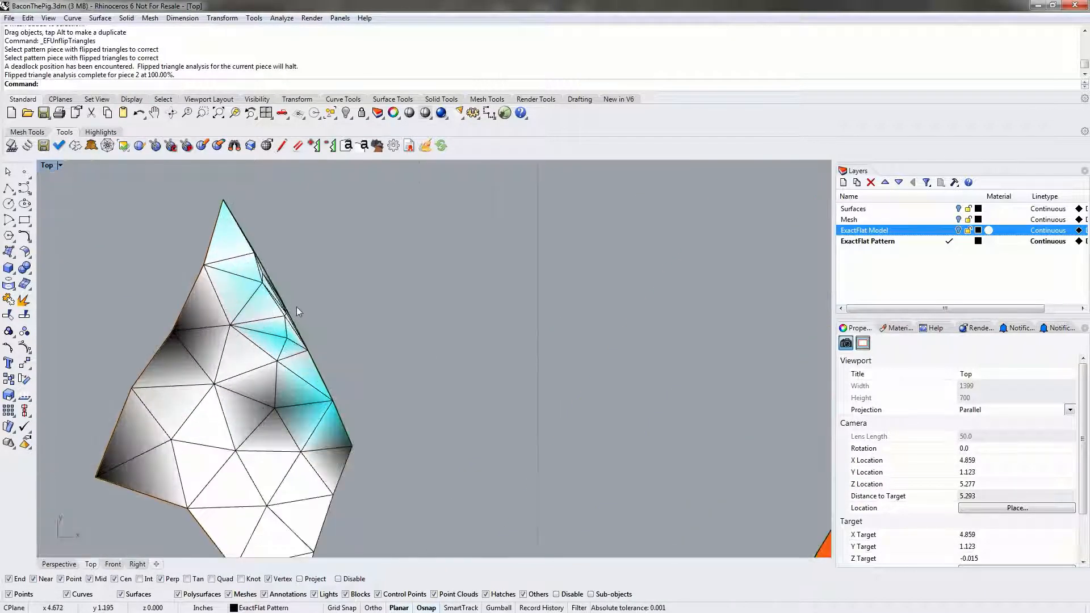
scroll(297, 307, "down", 8)
scroll(233, 292, "up", 3)
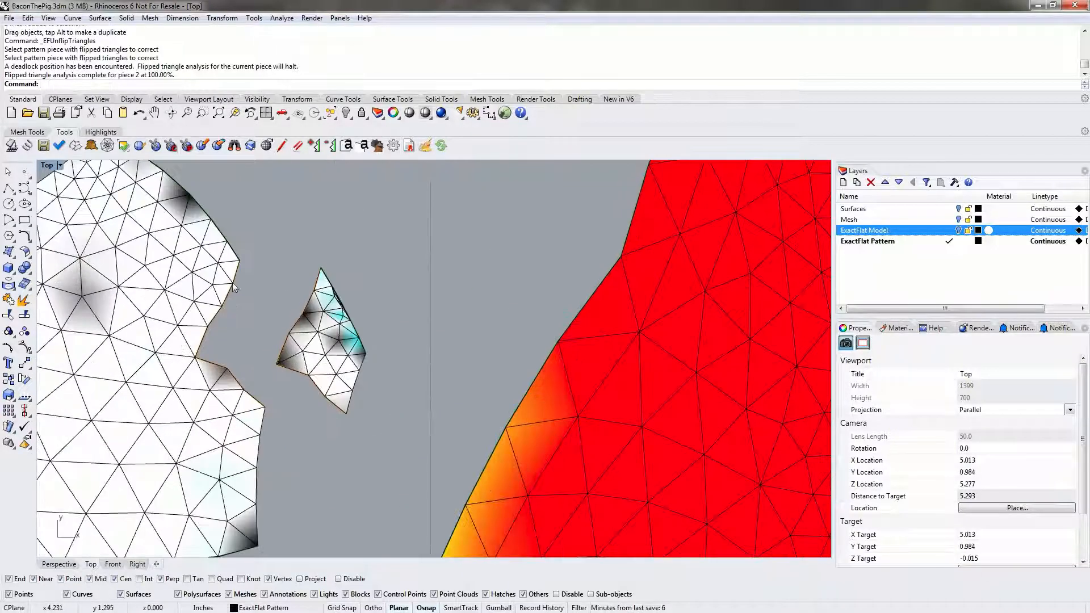
Delete both cuts to rejoin the detached corner to the upper small pattern piece.
left_click(219, 146)
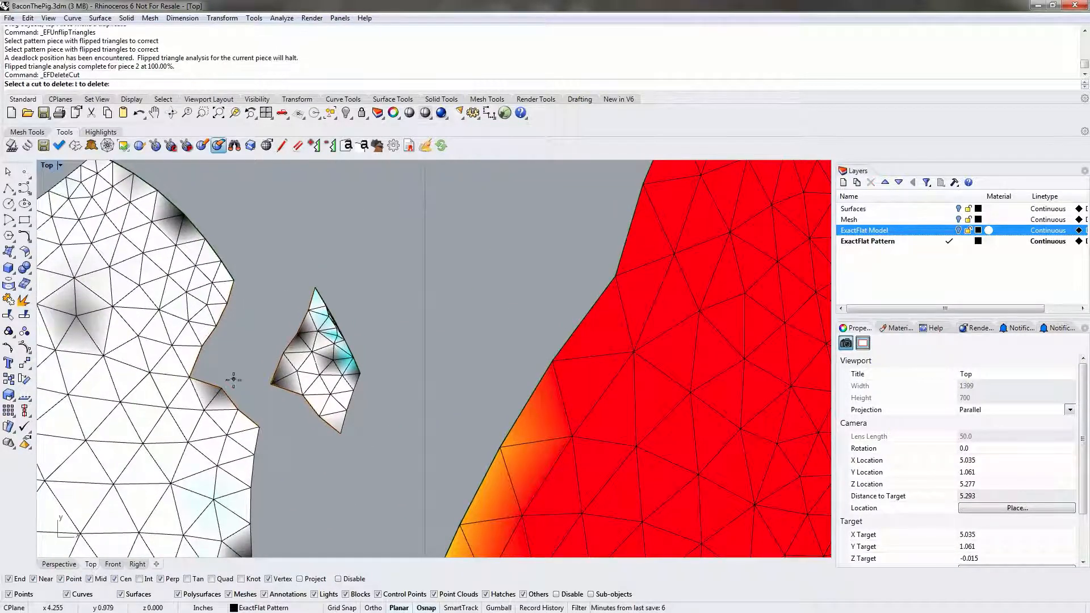
left_click(231, 398)
left_click(210, 338)
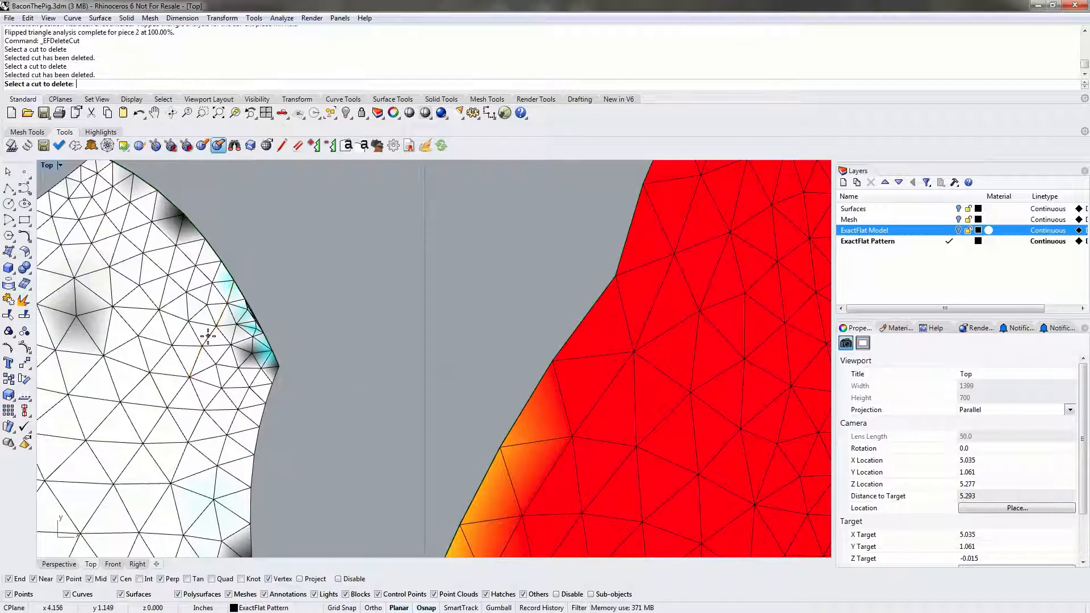
key("Return")
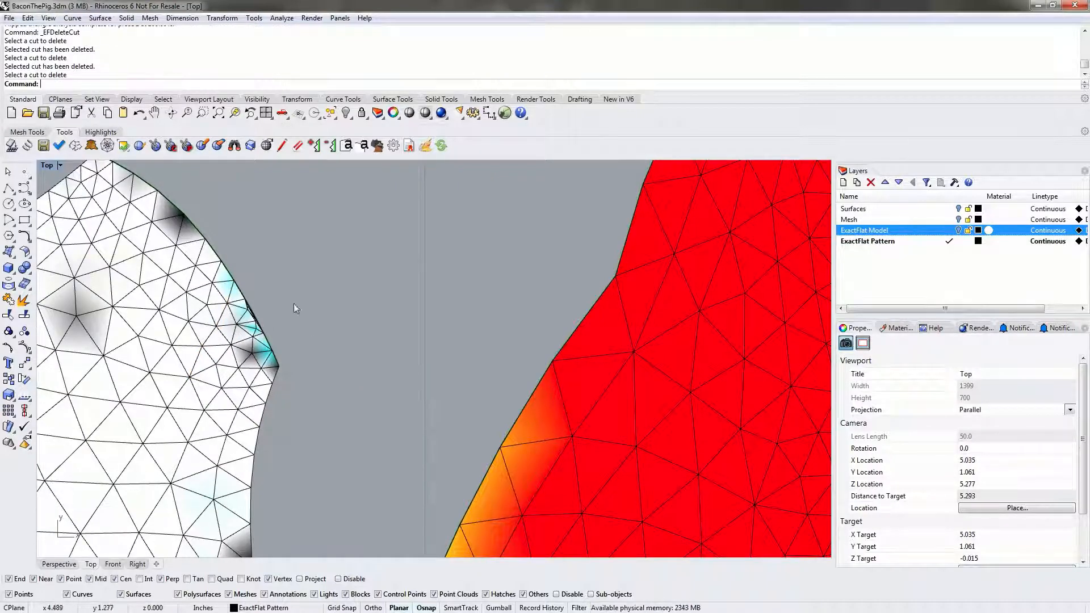
Move the two small pattern pieces clear of the large leftmost piece, one above and one below.
scroll(299, 293, "down", 15)
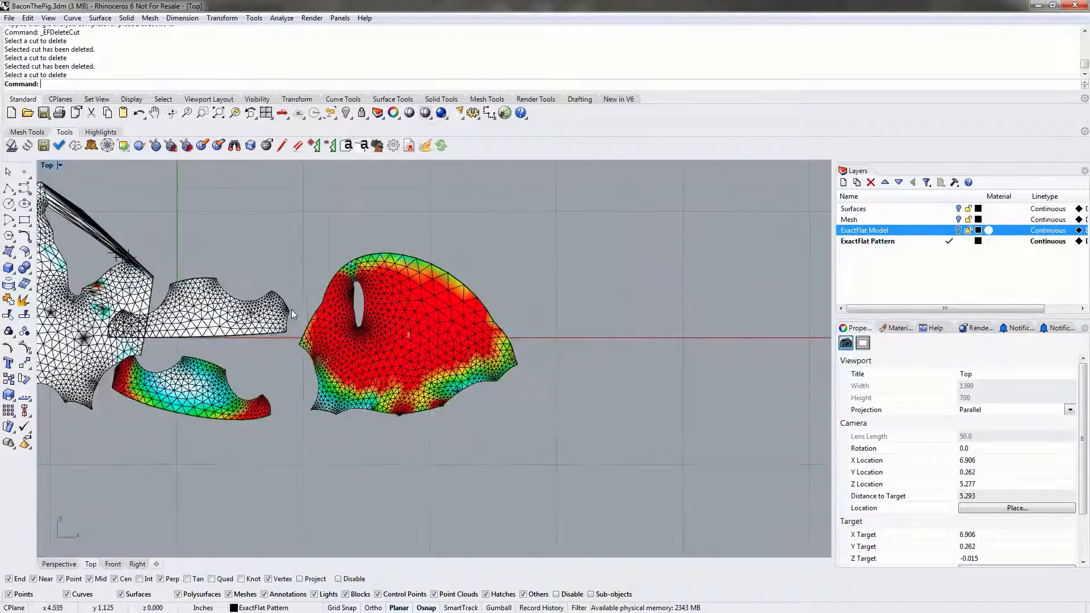
right_click_drag(276, 323, 500, 340)
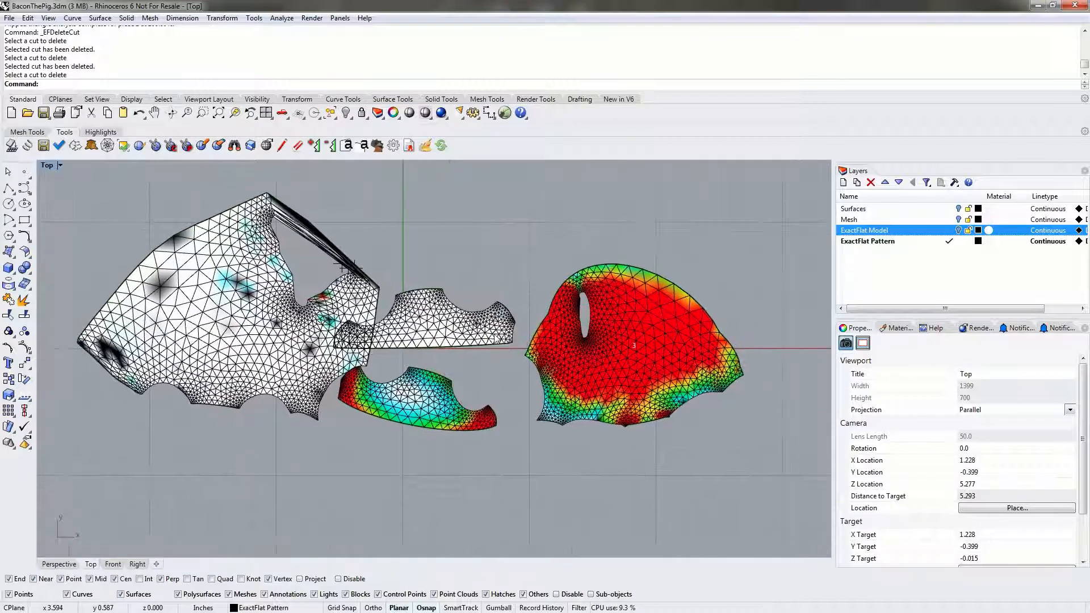
left_click_drag(407, 323, 483, 214)
left_click_drag(420, 403, 450, 445)
left_click(397, 307)
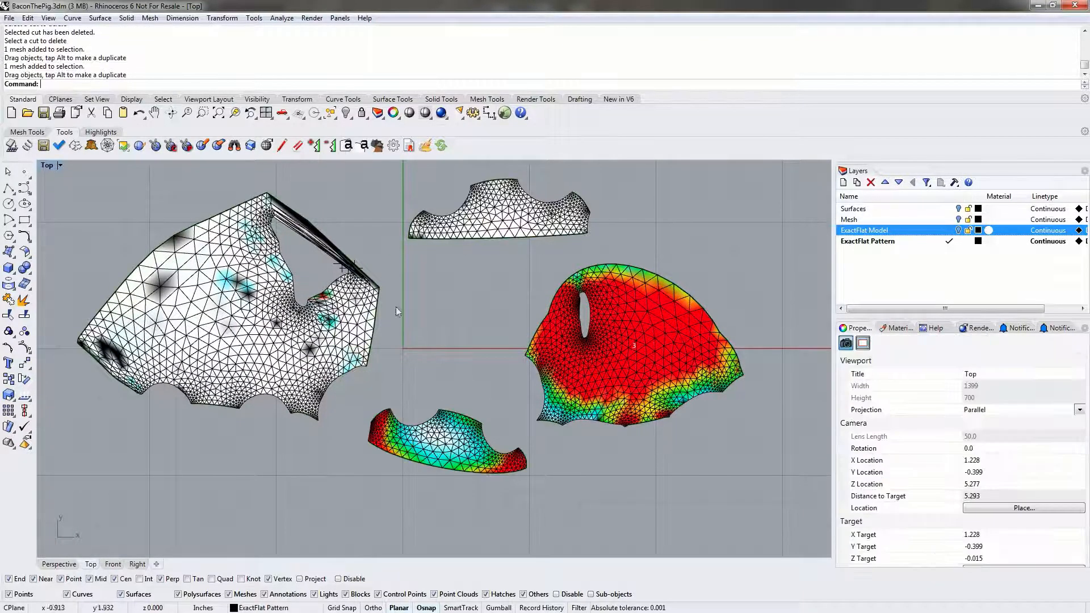
Hide the stress and mesh edge highlights and examine the folded strip beside the large leftmost piece's opening.
left_click(101, 133)
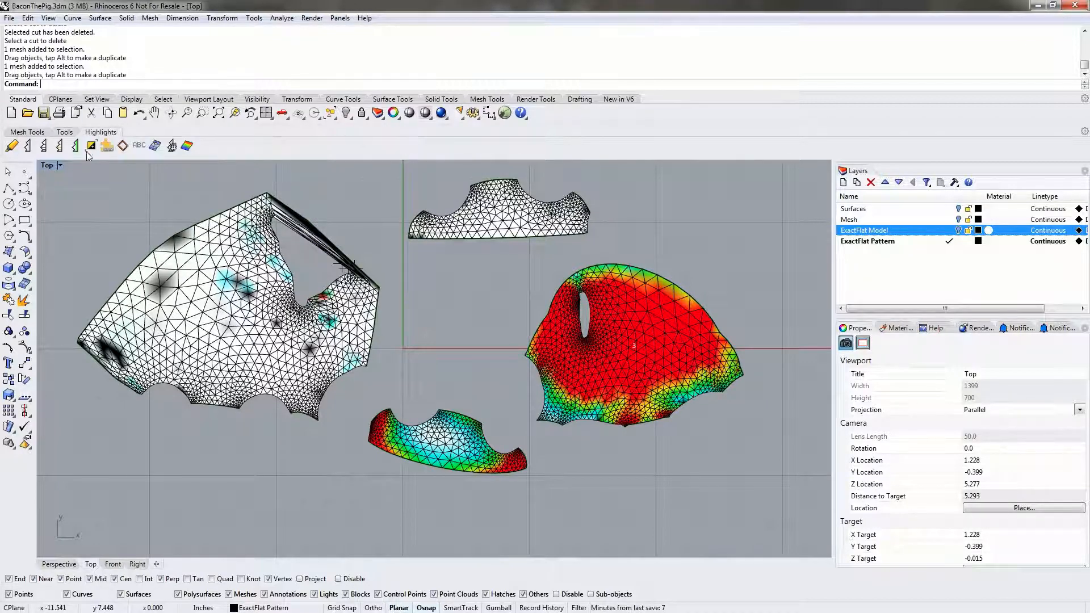
left_click(188, 147)
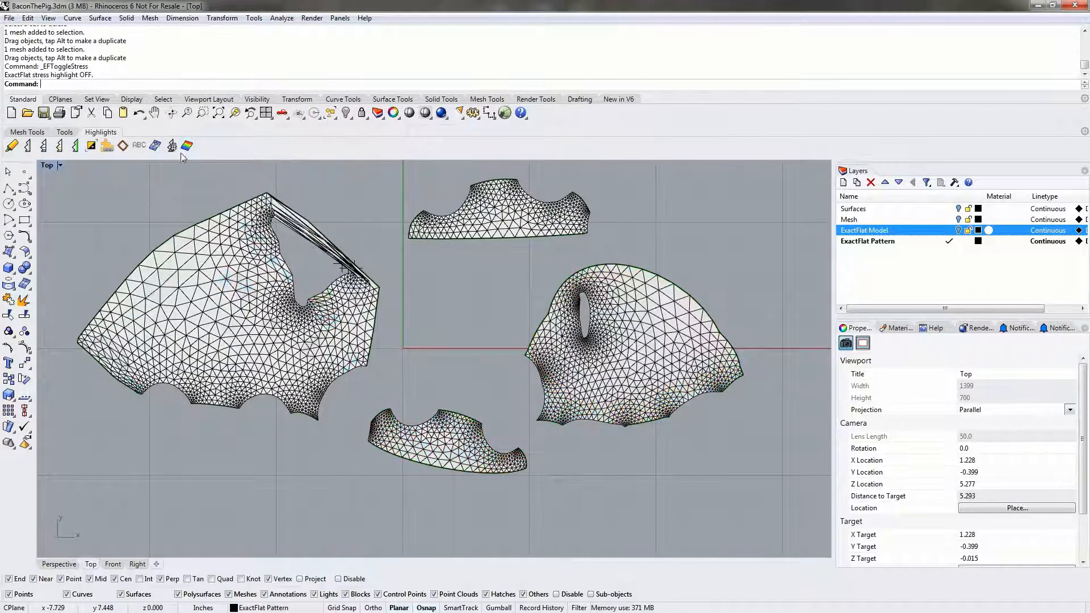
left_click(28, 146)
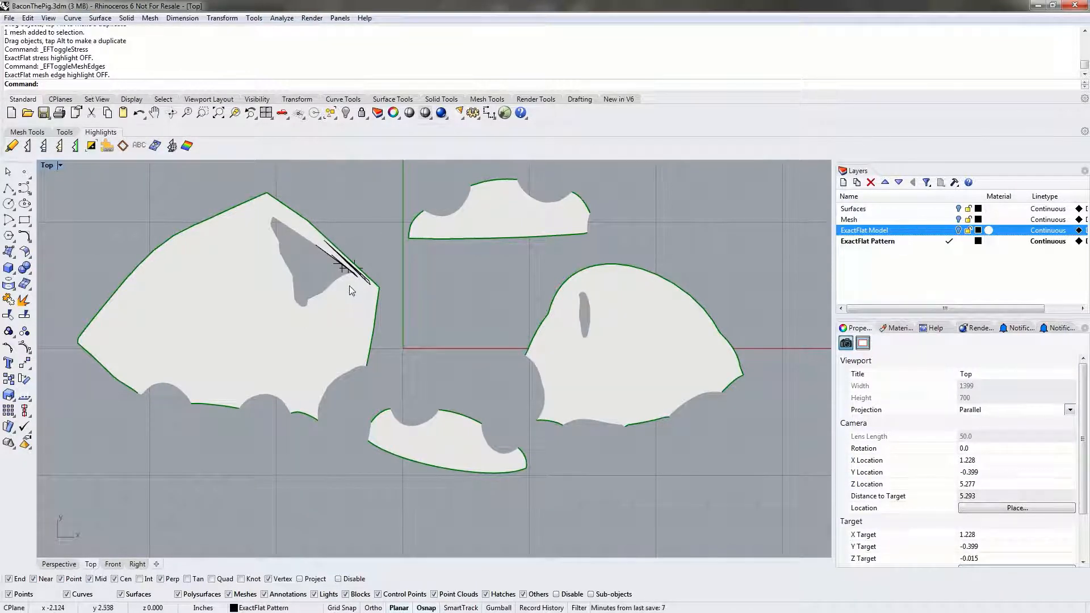
scroll(353, 273, "up", 5)
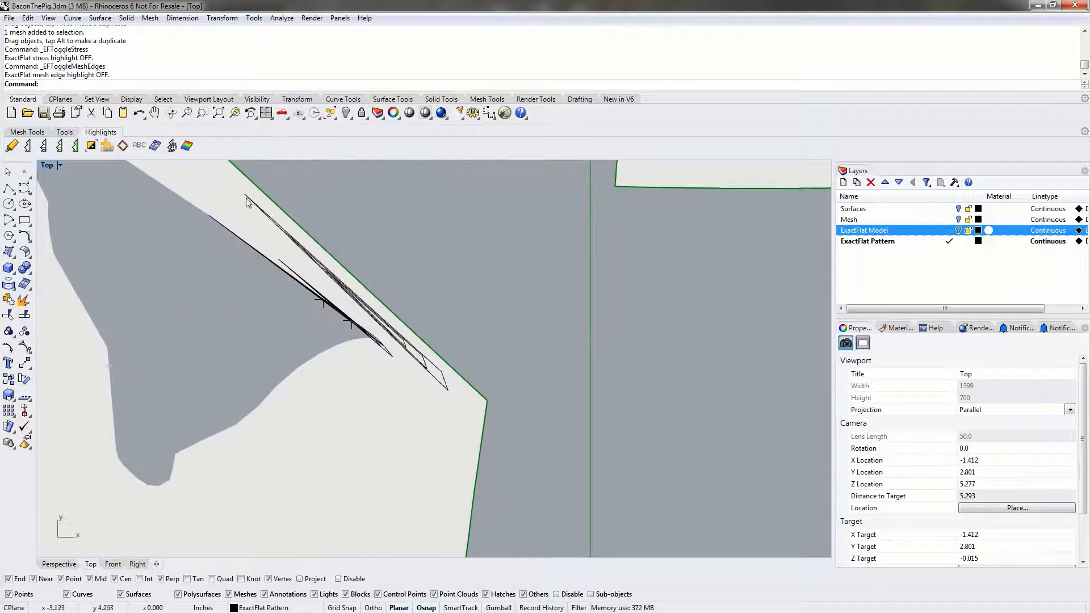
scroll(312, 306, "down", 5)
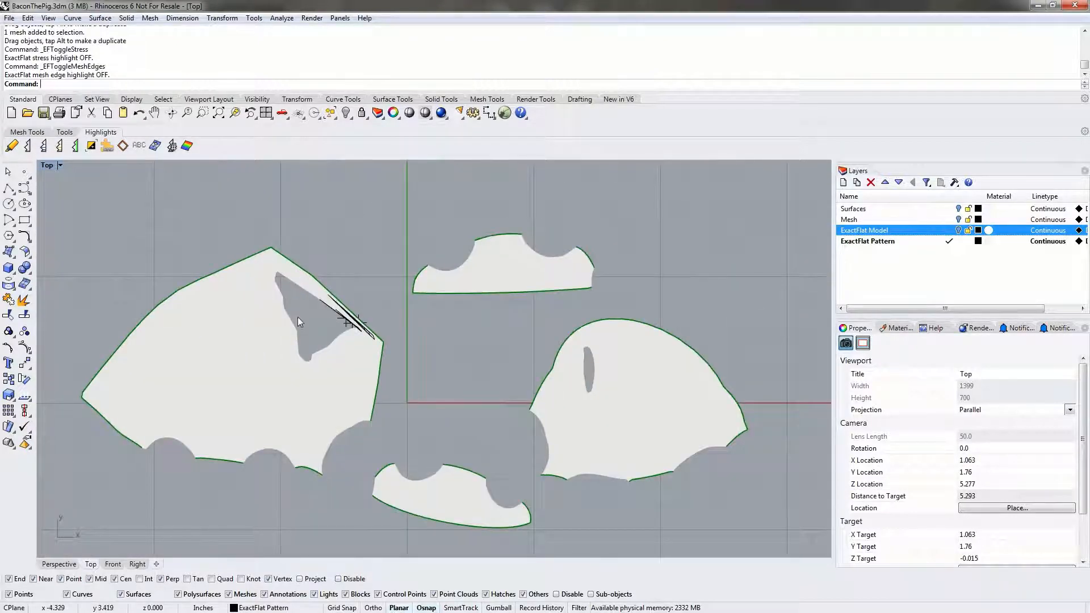
Re-flatten the large leftmost pattern piece once more with the fracture method.
left_click(65, 133)
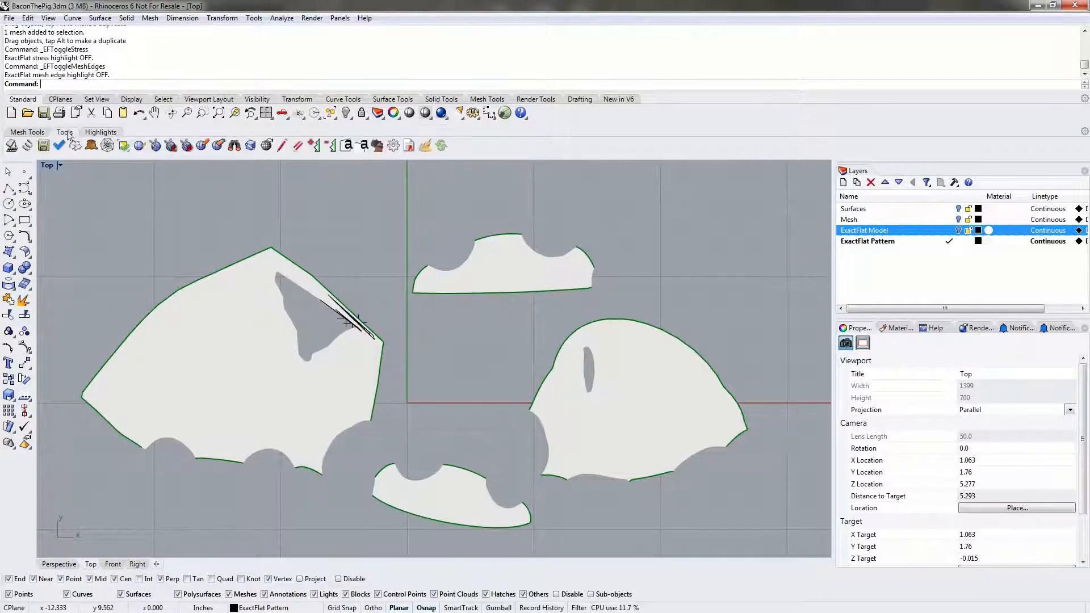
left_click(74, 146)
left_click(190, 375)
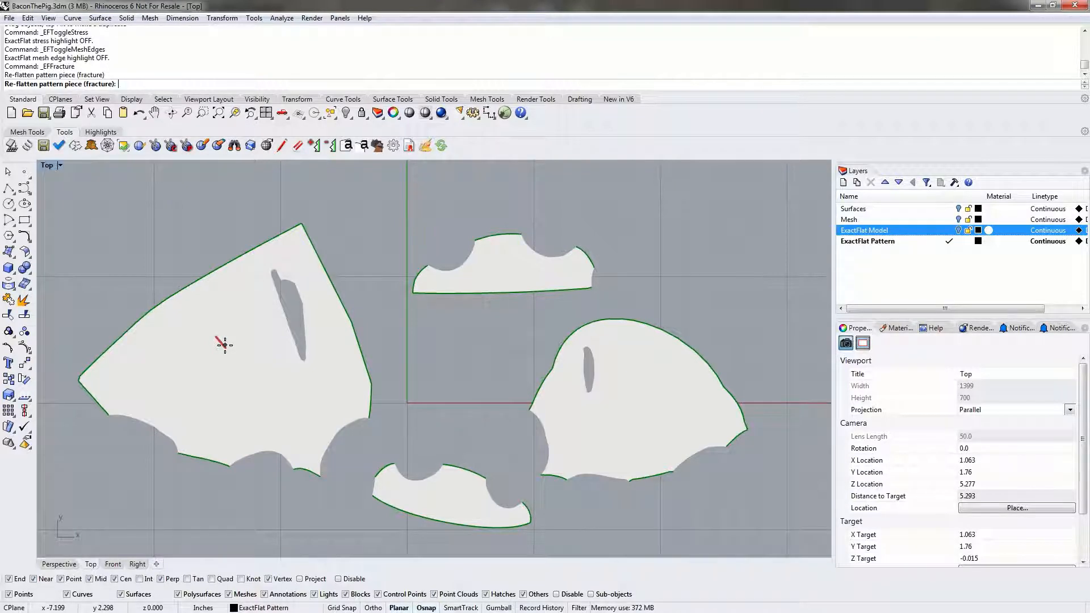
Show the mesh edges and stress highlight again to check the re-flattened piece, and hide only the stress highlight.
left_click(100, 132)
left_click(30, 143)
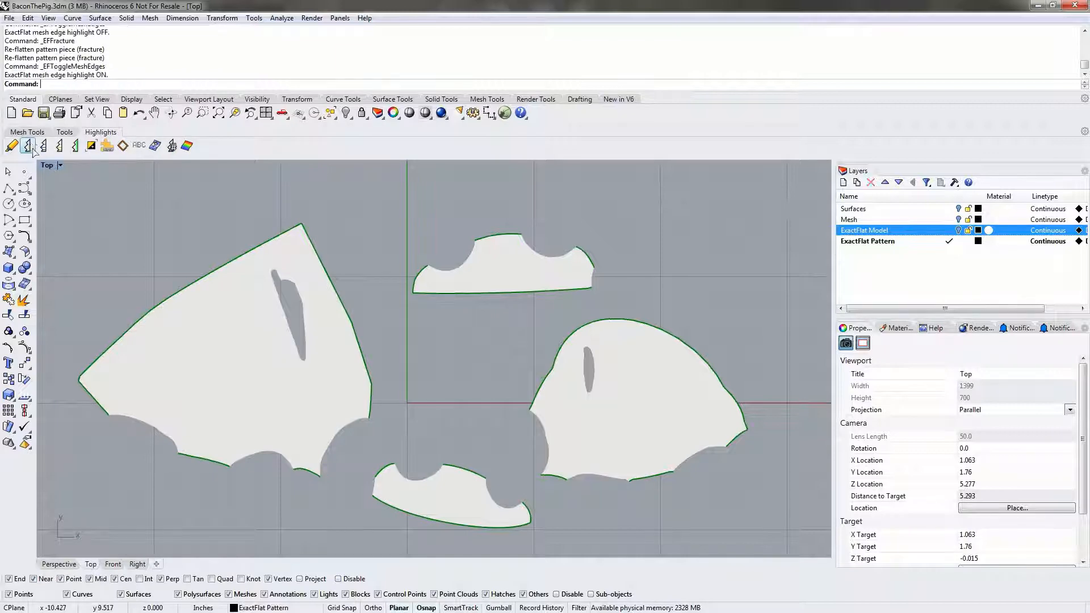
left_click(187, 146)
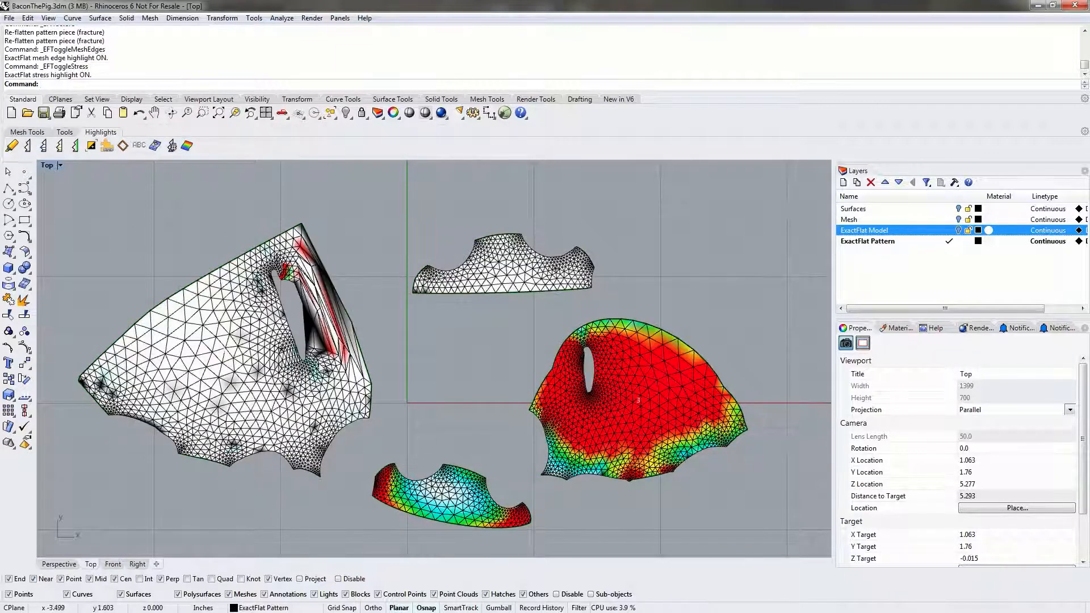
right_click(320, 363)
mouse_move(595, 292)
right_mouse_down()
mouse_move(532, 315)
mouse_move(599, 280)
right_mouse_up()
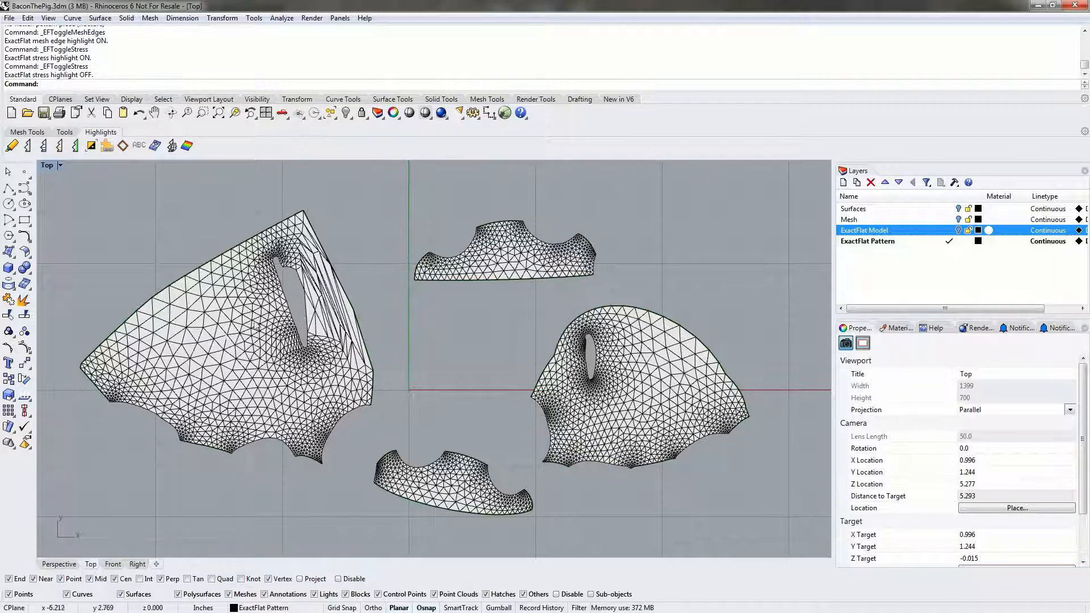
left_click(66, 133)
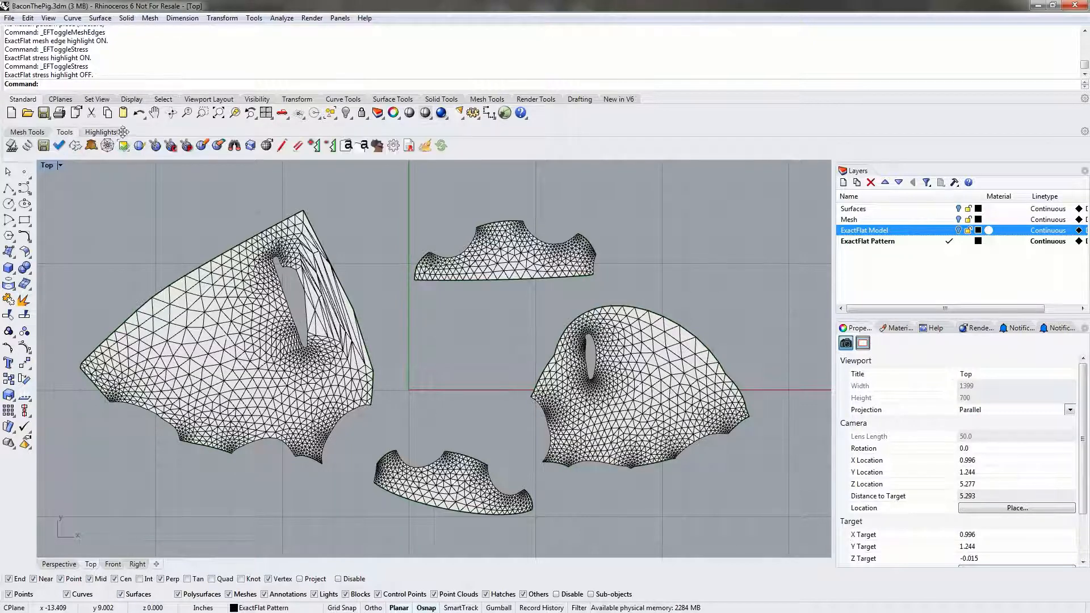